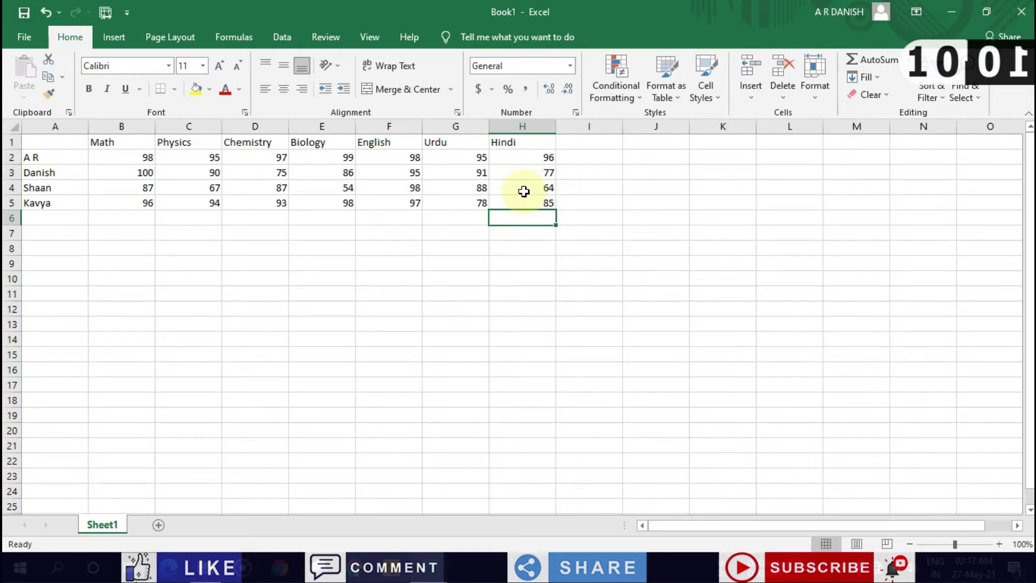
Step: Select an empty cell below the marks table and open the File backstage
{"action": "left_click", "coordinate": [464, 234]}
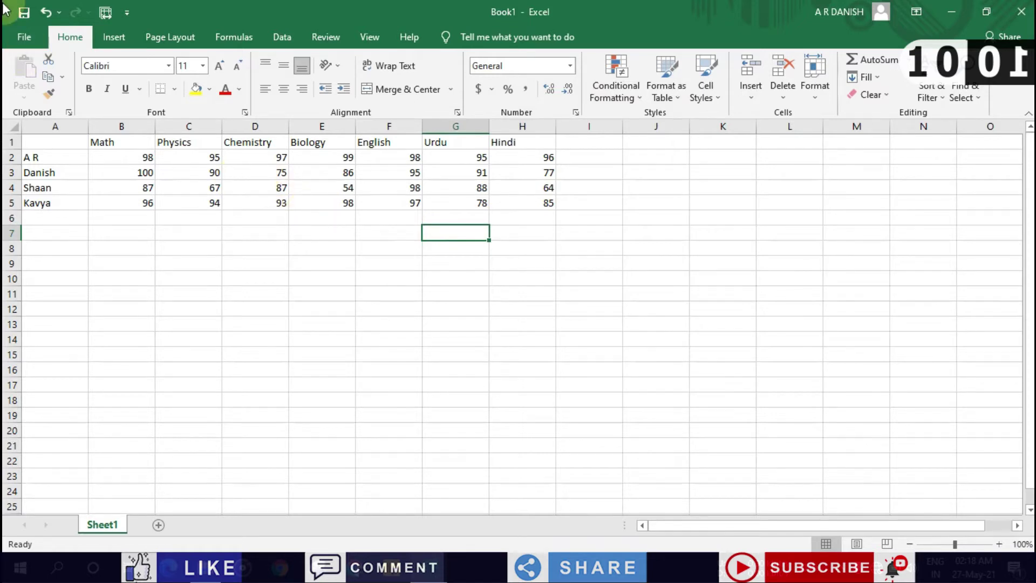
{"action": "left_click", "coordinate": [15, 37]}
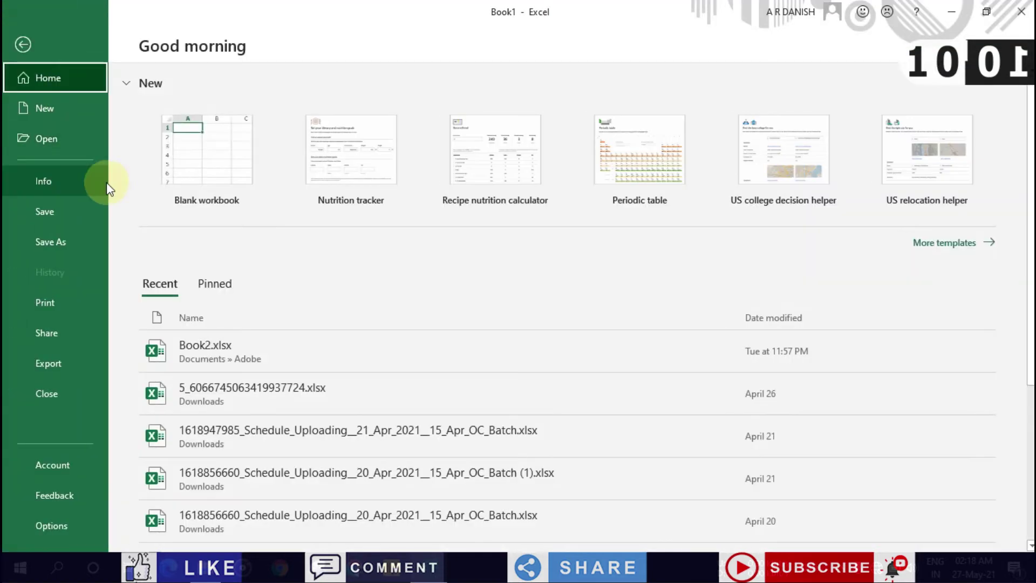
Step: Leave Backstage and return to the Book1 seven-subject marks sheet
{"action": "left_click", "coordinate": [20, 52]}
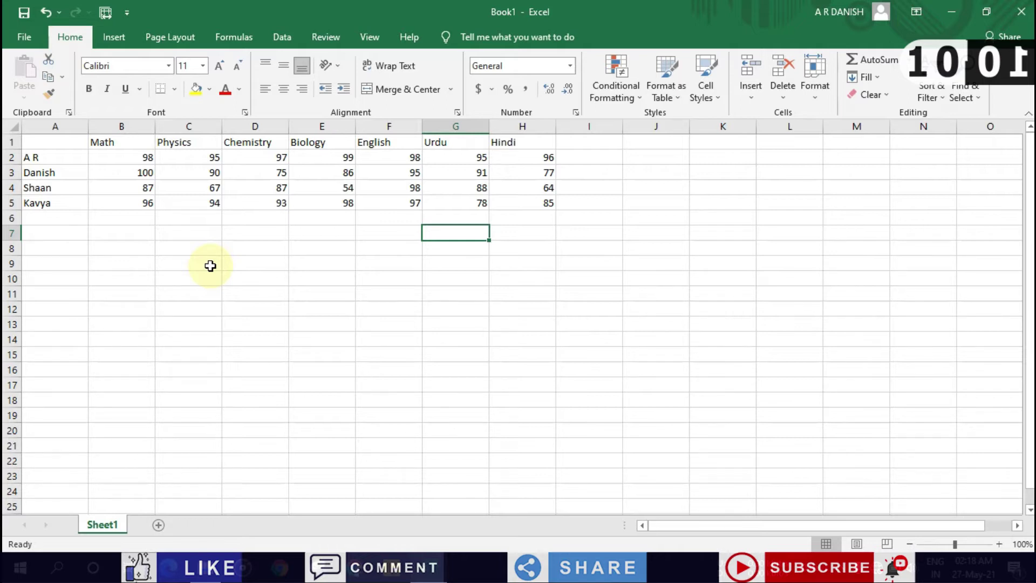
Step: Look over the row 5 marks (Hindi, Urdu, English) and nearby empty cells, then reopen the File backstage
{"action": "left_click", "coordinate": [292, 230]}
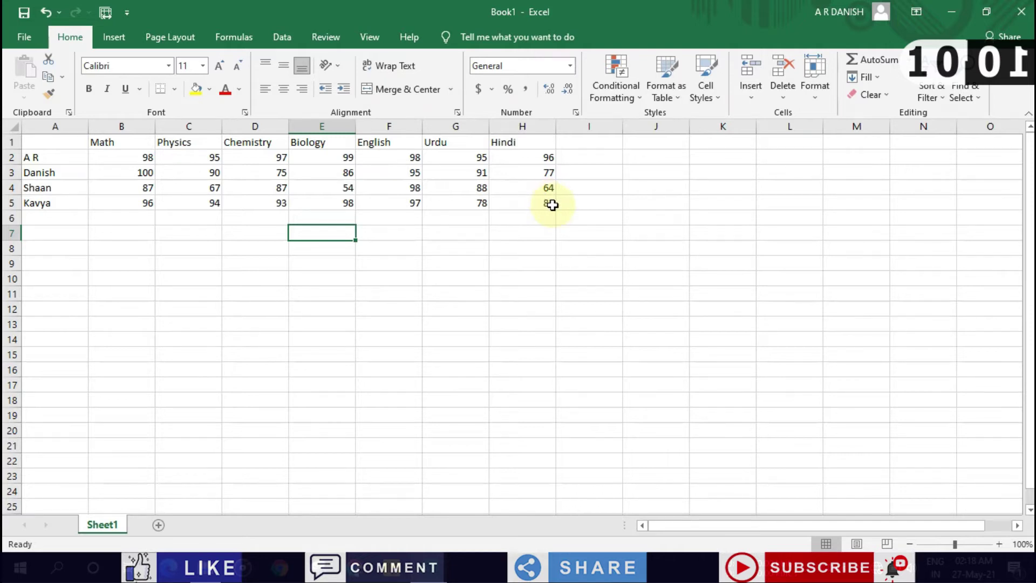
{"action": "left_click", "coordinate": [549, 204]}
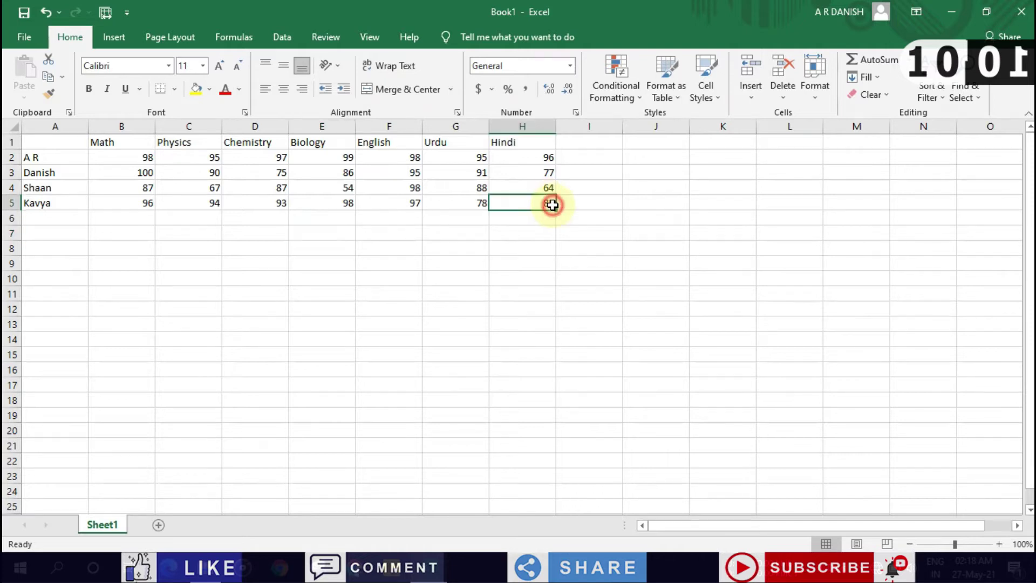
{"action": "left_click", "coordinate": [467, 204]}
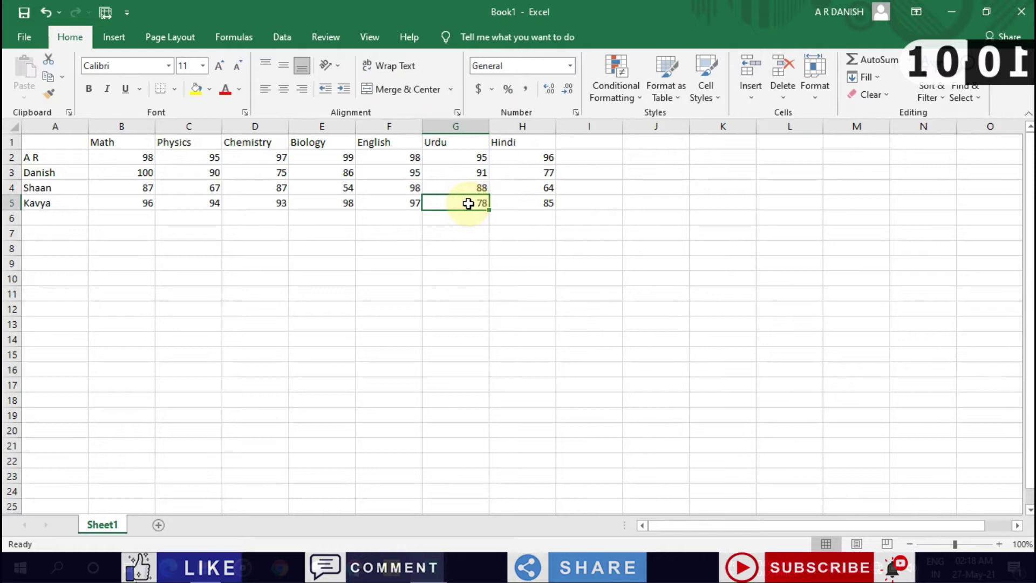
{"action": "left_click", "coordinate": [412, 205]}
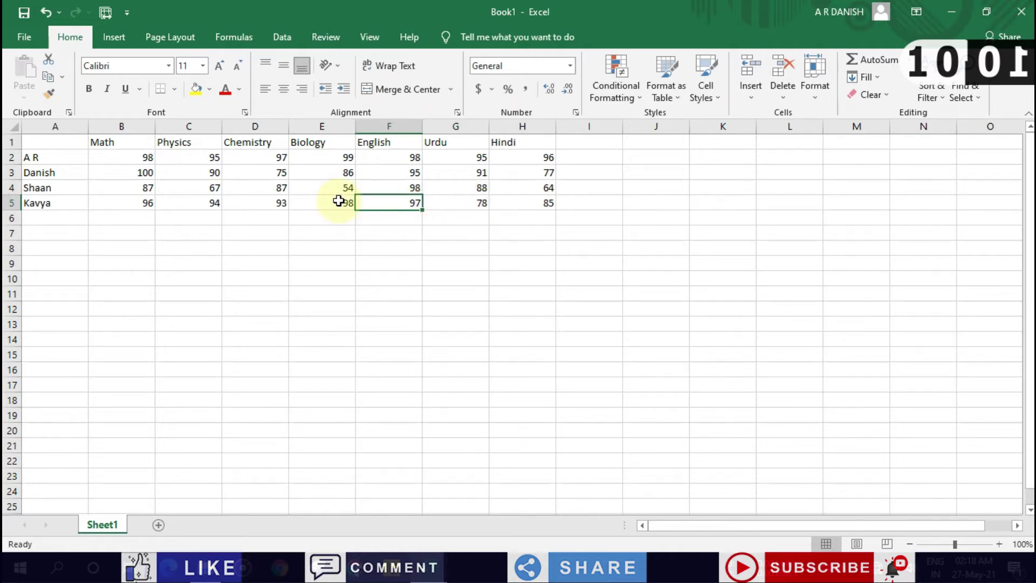
{"action": "left_click", "coordinate": [298, 246]}
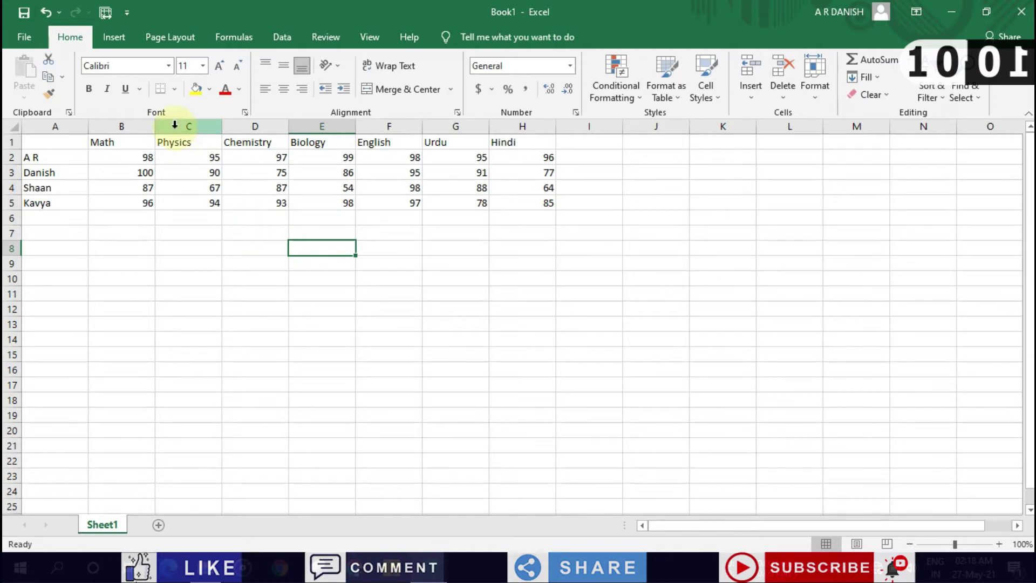
{"action": "left_click", "coordinate": [194, 263]}
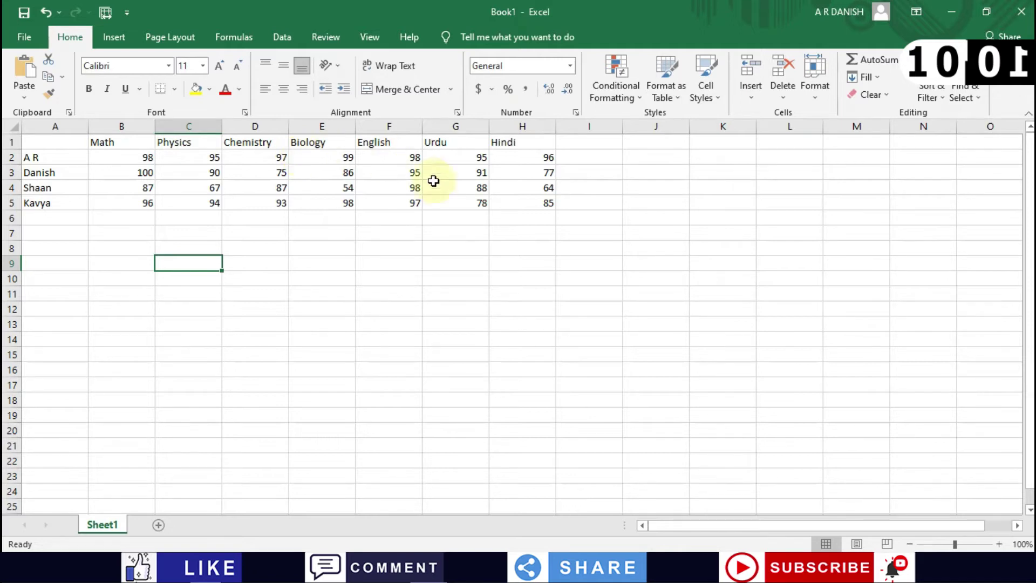
{"action": "left_click", "coordinate": [391, 264]}
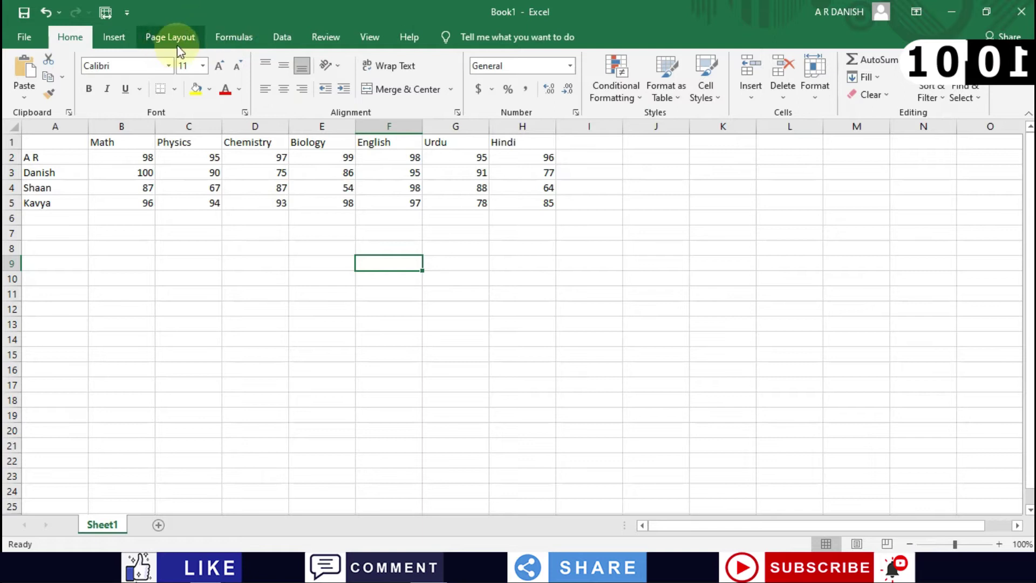
{"action": "left_click", "coordinate": [30, 47]}
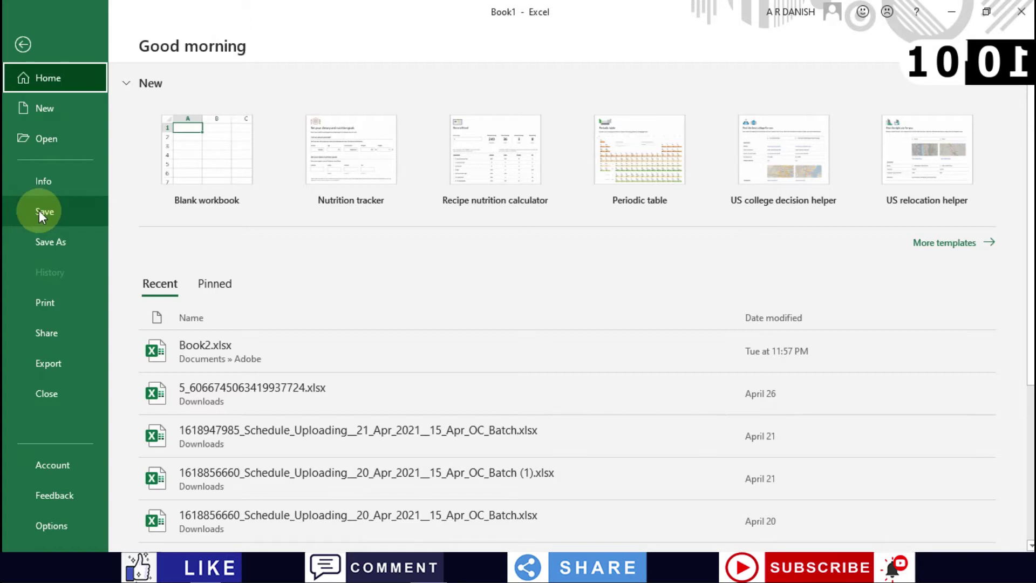
Step: Go to Save As, choose This PC, and scroll through its recent folders
{"action": "left_click", "coordinate": [53, 212]}
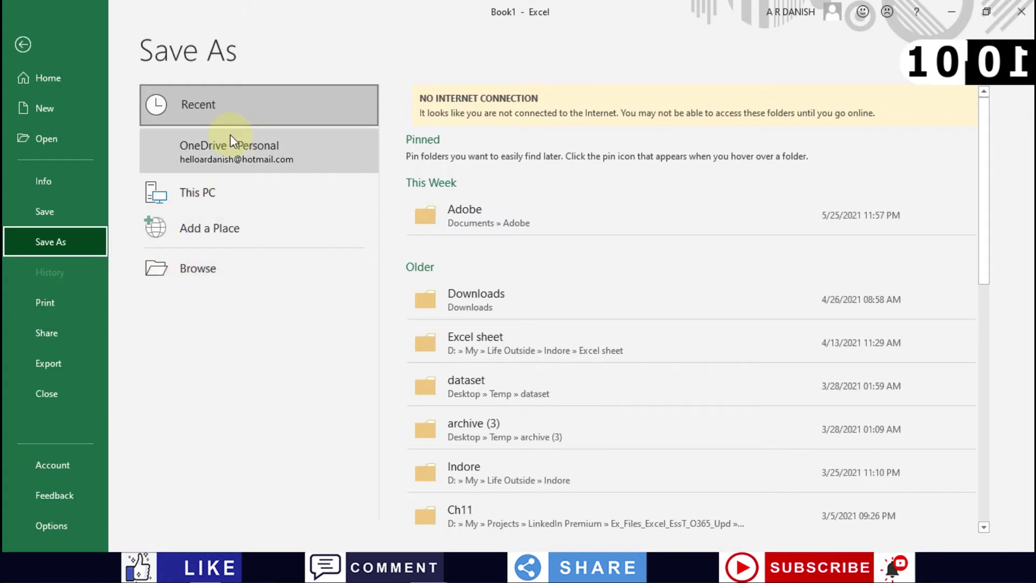
{"action": "left_click", "coordinate": [201, 189]}
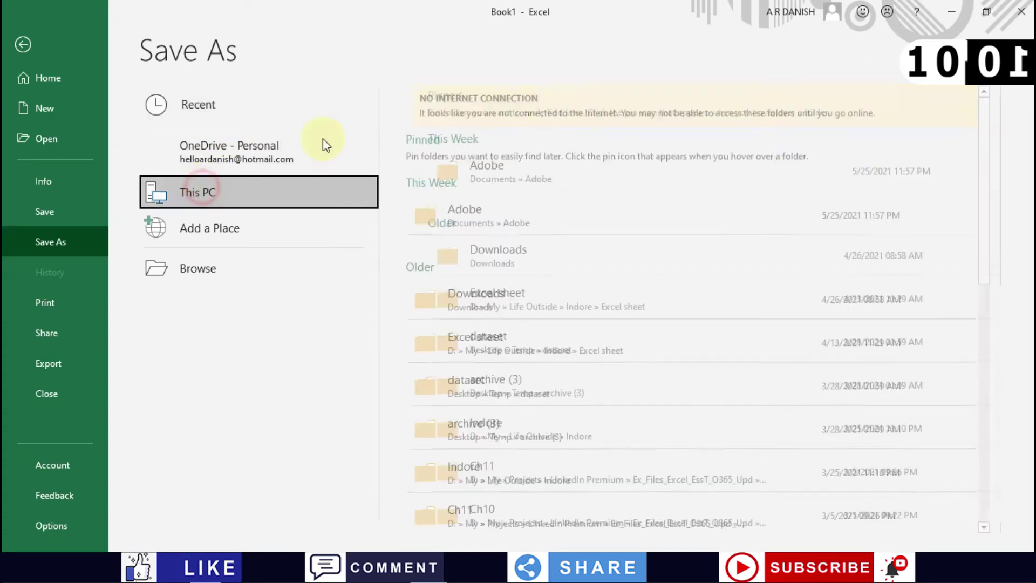
{"action": "scroll", "coordinate": [615, 324], "scroll_direction": "down", "scroll_amount": 1}
{"action": "scroll", "coordinate": [615, 337], "scroll_direction": "down", "scroll_amount": 3}
{"action": "scroll", "coordinate": [616, 335], "scroll_direction": "down", "scroll_amount": 5}
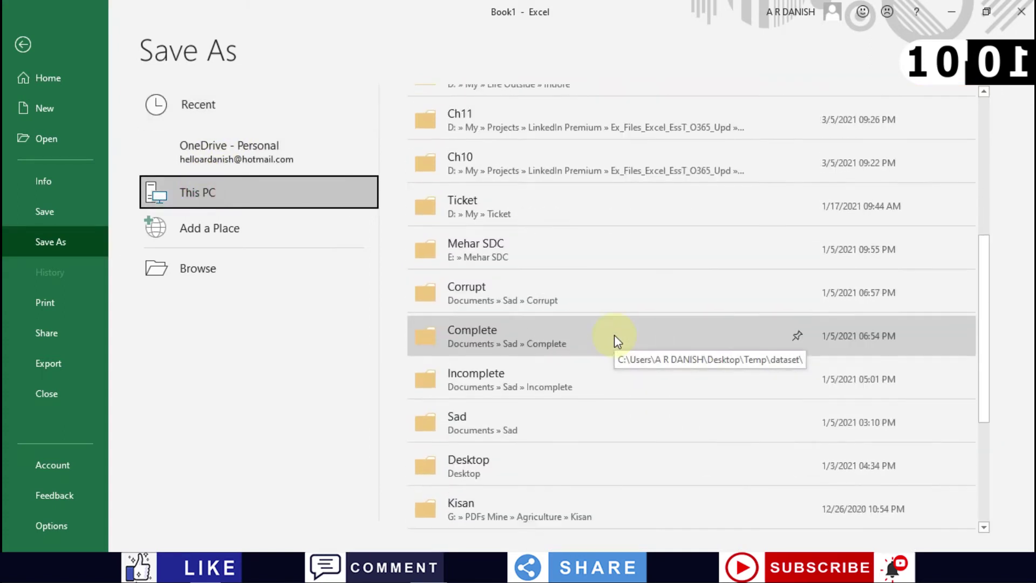
{"action": "scroll", "coordinate": [594, 216], "scroll_direction": "down", "scroll_amount": 1}
{"action": "scroll", "coordinate": [593, 124], "scroll_direction": "up", "scroll_amount": 2}
{"action": "scroll", "coordinate": [583, 157], "scroll_direction": "up", "scroll_amount": 5}
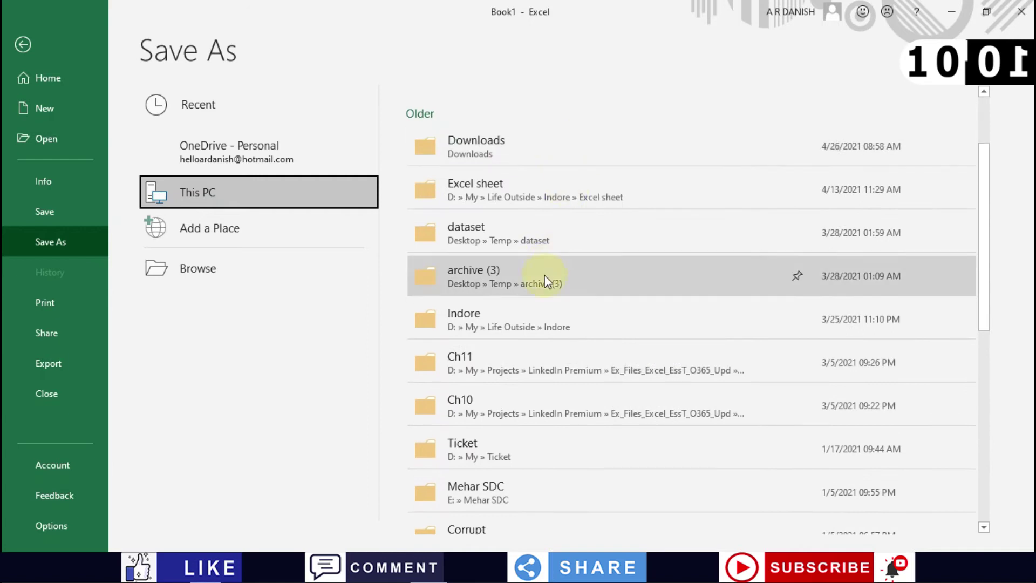
{"action": "scroll", "coordinate": [545, 274], "scroll_direction": "up", "scroll_amount": 2}
{"action": "scroll", "coordinate": [545, 274], "scroll_direction": "up", "scroll_amount": 1}
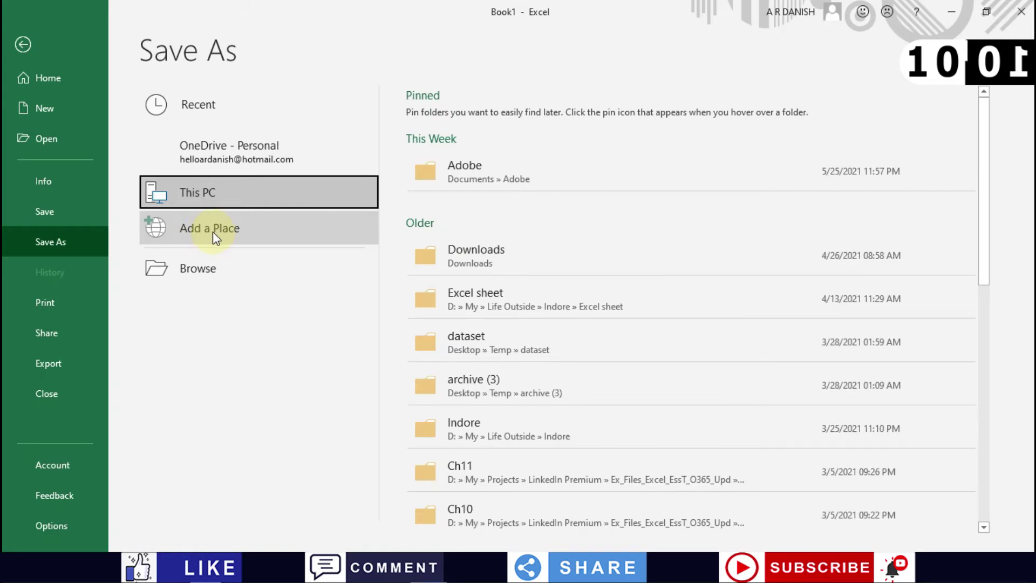
Step: In the Save As dialog, visit Projects, then switch the save location to Desktop for Book1.xlsx
{"action": "left_click", "coordinate": [186, 273]}
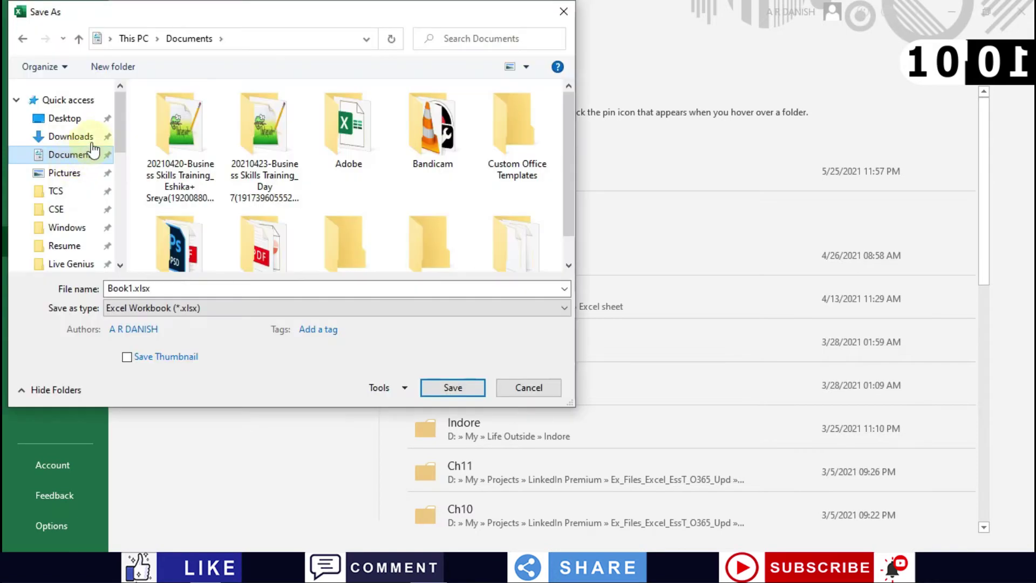
{"action": "left_click_drag", "start_coordinate": [119, 115], "coordinate": [120, 196]}
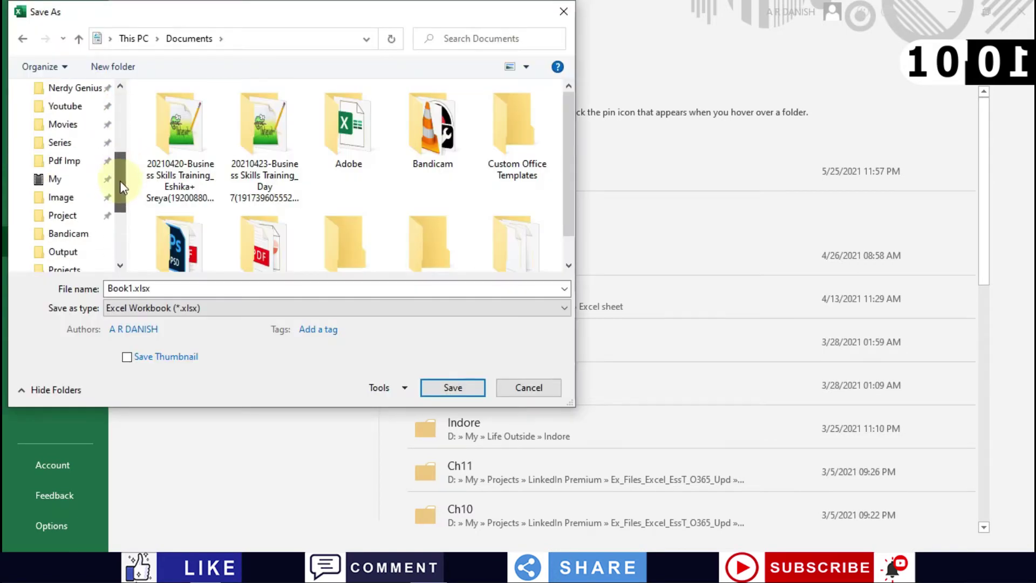
{"action": "left_click", "coordinate": [63, 219]}
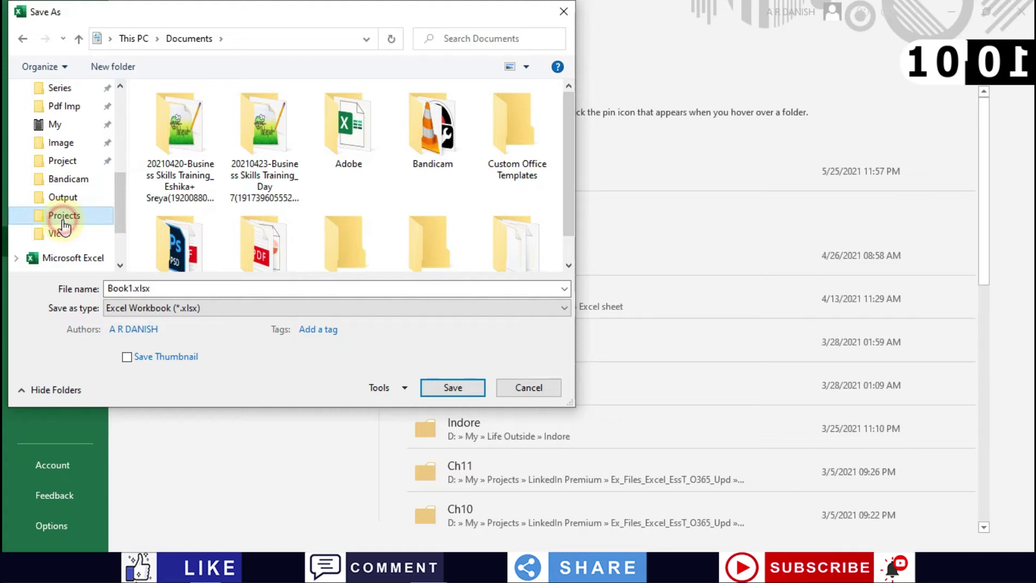
{"action": "left_click", "coordinate": [205, 158]}
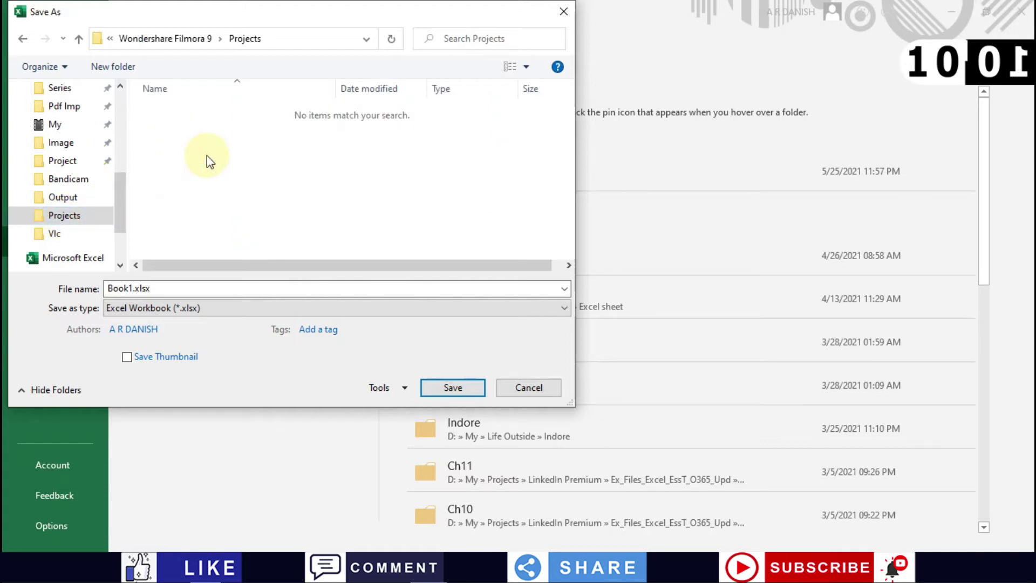
{"action": "left_click", "coordinate": [205, 291]}
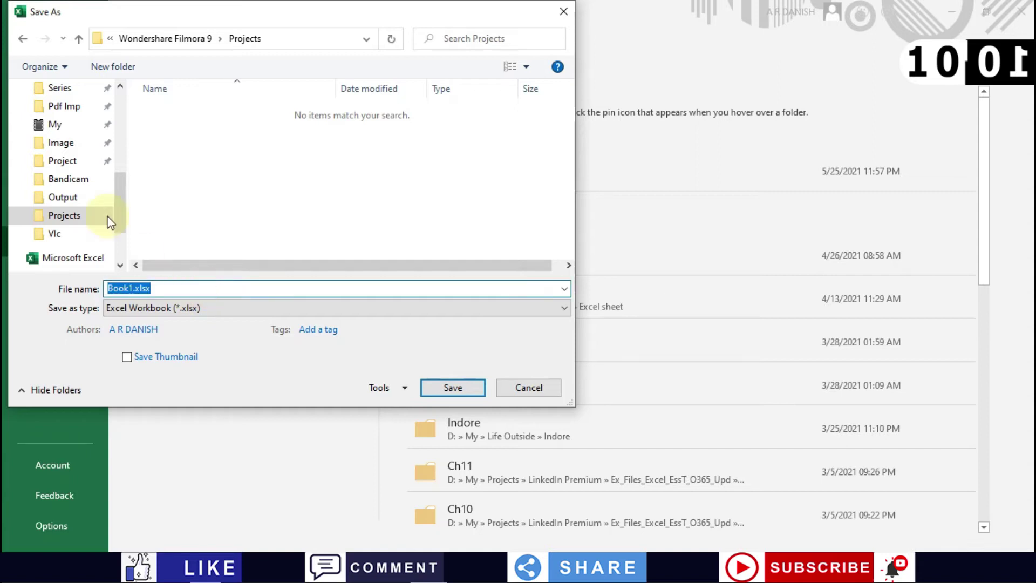
{"action": "left_click_drag", "start_coordinate": [118, 197], "coordinate": [110, 78]}
{"action": "left_click", "coordinate": [79, 116]}
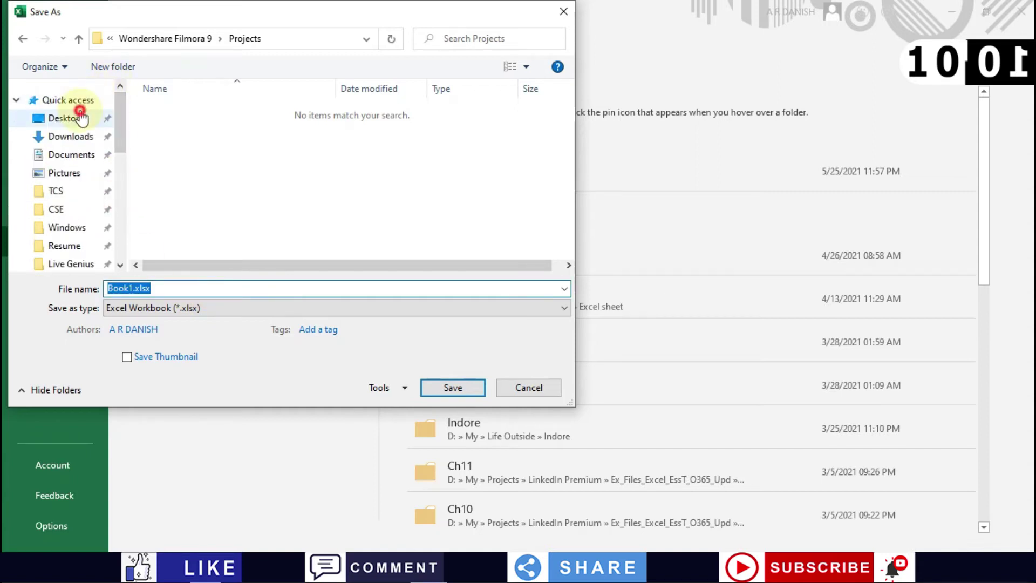
{"action": "left_click", "coordinate": [163, 289]}
{"action": "left_click", "coordinate": [163, 289]}
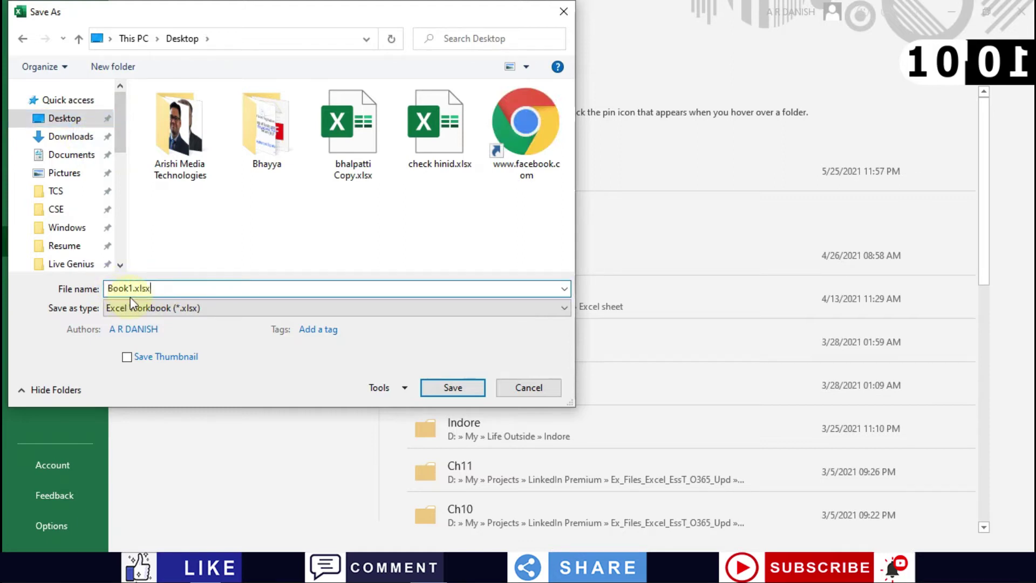
{"action": "left_click_drag", "start_coordinate": [133, 289], "coordinate": [112, 290]}
{"action": "left_click_drag", "start_coordinate": [107, 288], "coordinate": [112, 288]}
{"action": "left_click", "coordinate": [113, 288]}
{"action": "left_click", "coordinate": [132, 288]}
{"action": "type", "text": "*"}
{"action": "key", "text": "Delete"}
{"action": "type", "text": "_"}
{"action": "type", "text": " gk-"}
{"action": "key", "text": "shift+Left"}
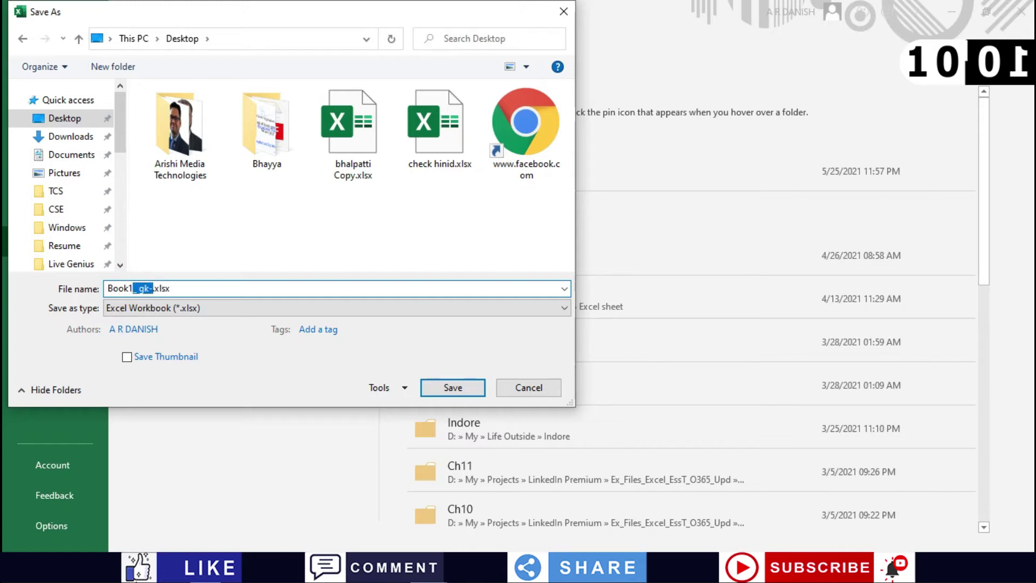
{"action": "key", "text": "BackSpace"}
{"action": "type", "text": "?"}
{"action": "key", "text": "BackSpace"}
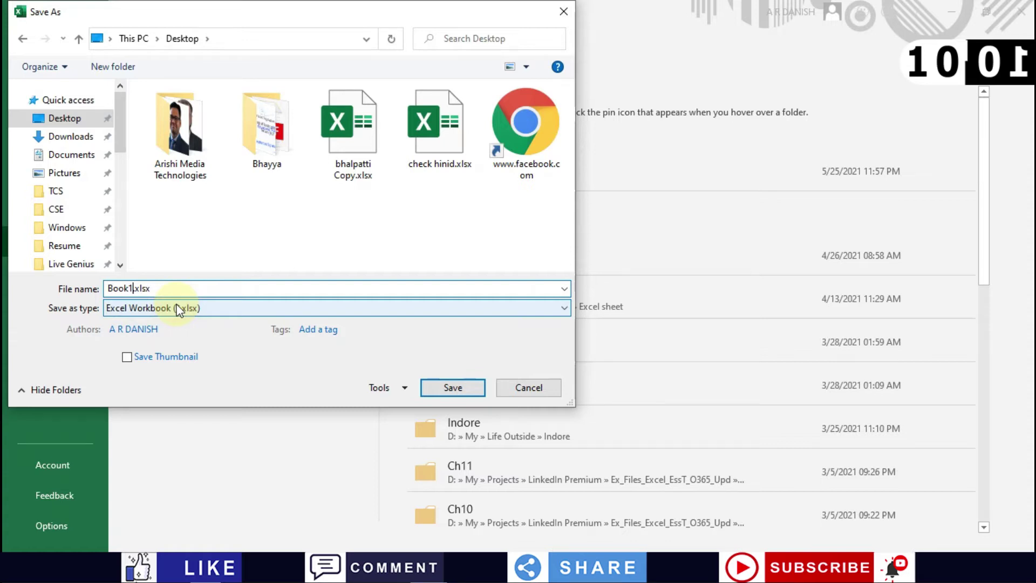
Step: Set the save type to Excel Workbook (*.xlsx) for Book1.xlsx on the Desktop
{"action": "left_click", "coordinate": [180, 308]}
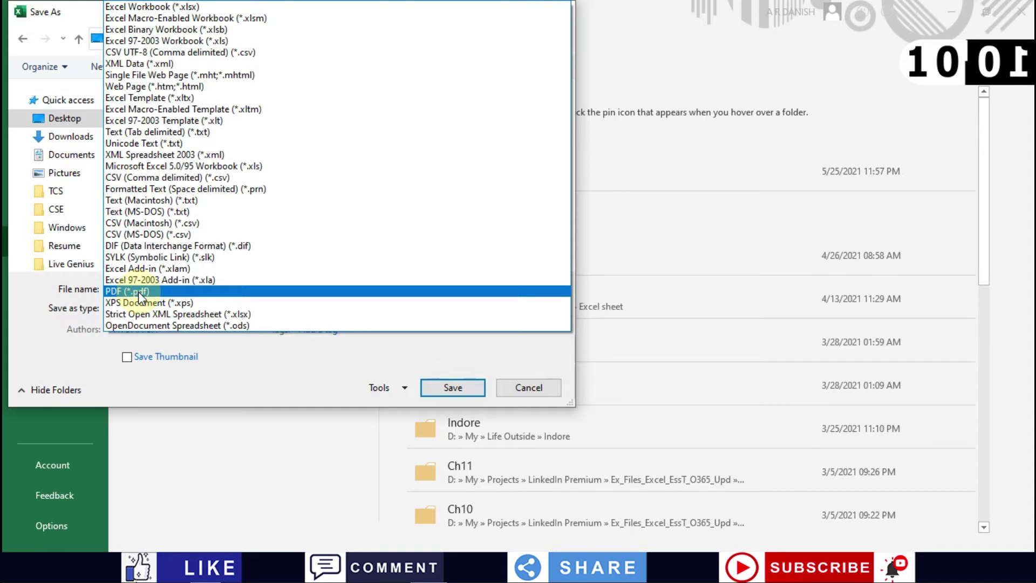
{"action": "left_click", "coordinate": [208, 11]}
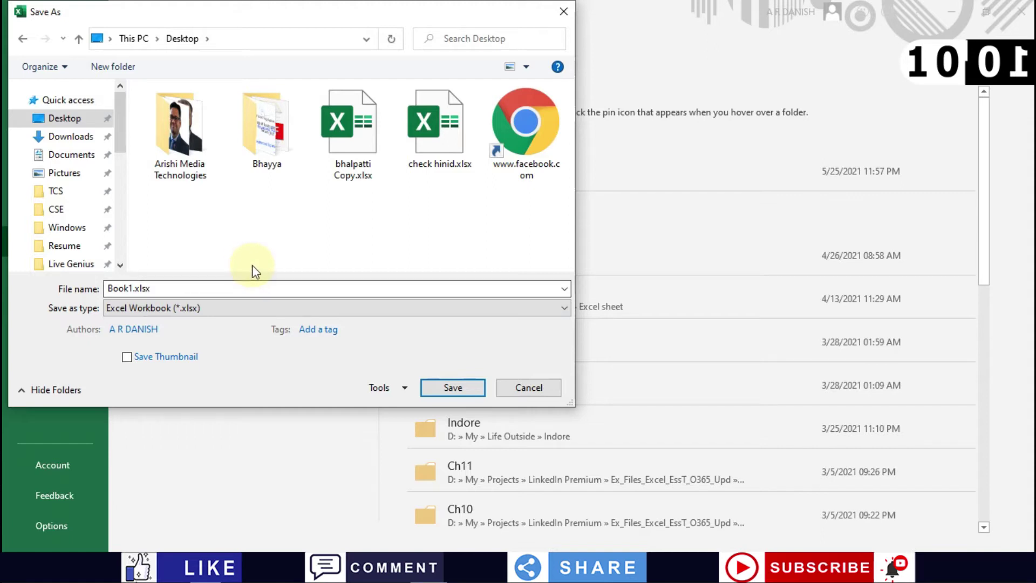
{"action": "left_click", "coordinate": [215, 292]}
{"action": "left_click", "coordinate": [141, 292]}
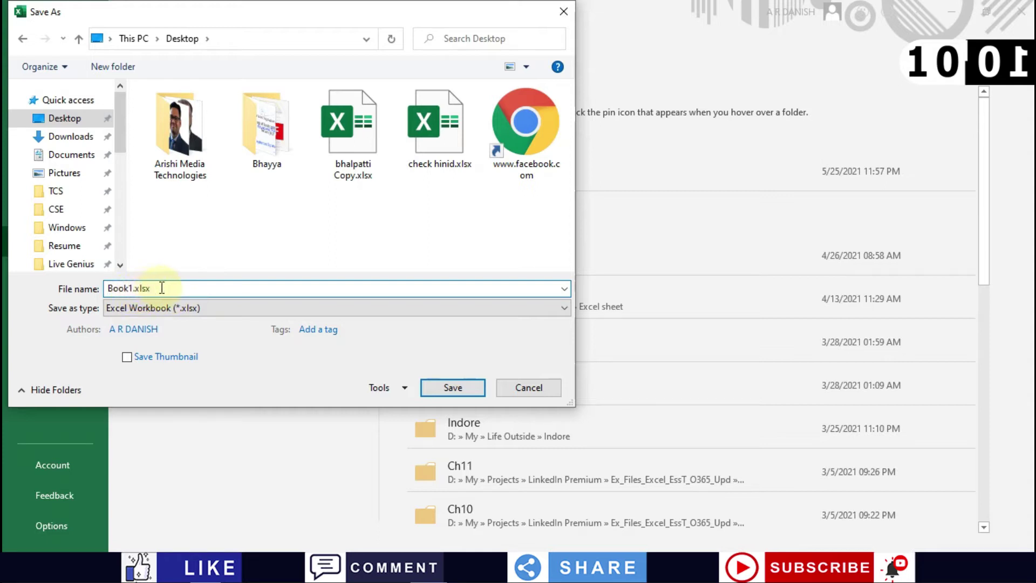
{"action": "double_click", "coordinate": [161, 287]}
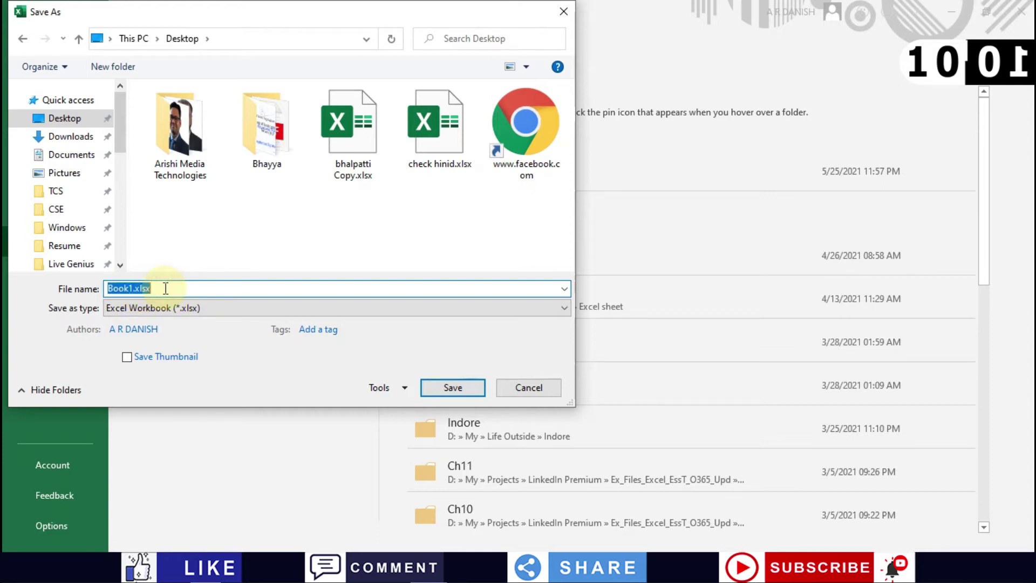
{"action": "left_click", "coordinate": [164, 287]}
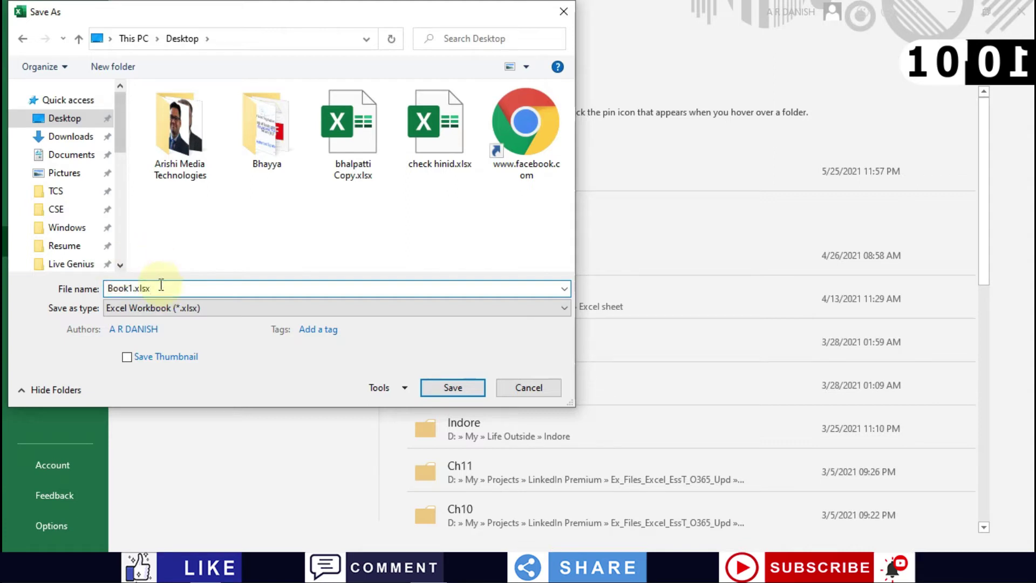
{"action": "left_click", "coordinate": [135, 287]}
{"action": "left_click", "coordinate": [133, 290]}
Step: Save Book1.xlsx to the Desktop, then enter a new student's name in A6 and Math 84 in B6
{"action": "left_click", "coordinate": [448, 389]}
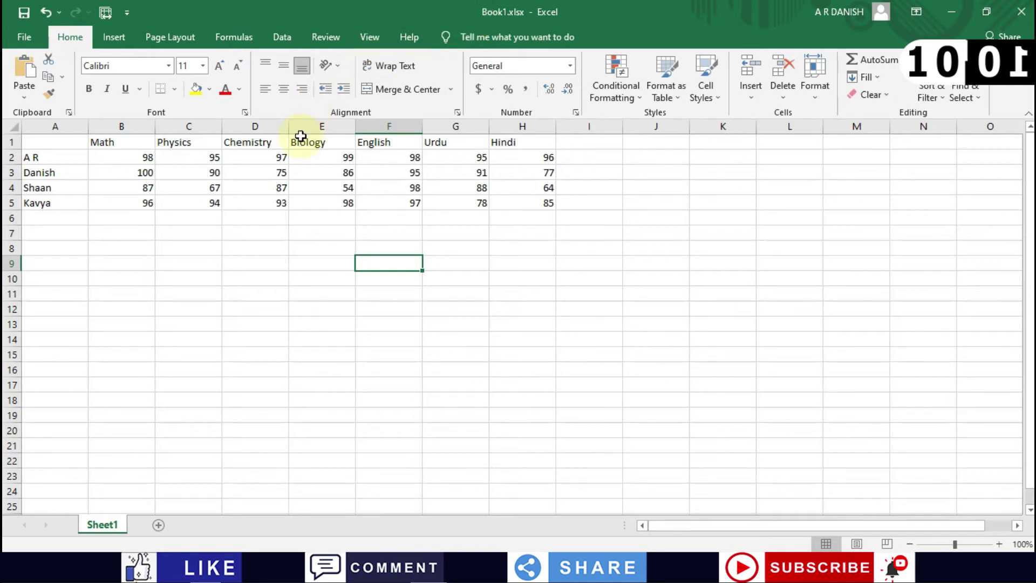
{"action": "left_click", "coordinate": [36, 219]}
{"action": "double_click", "coordinate": [38, 221]}
{"action": "type", "text": "Rima"}
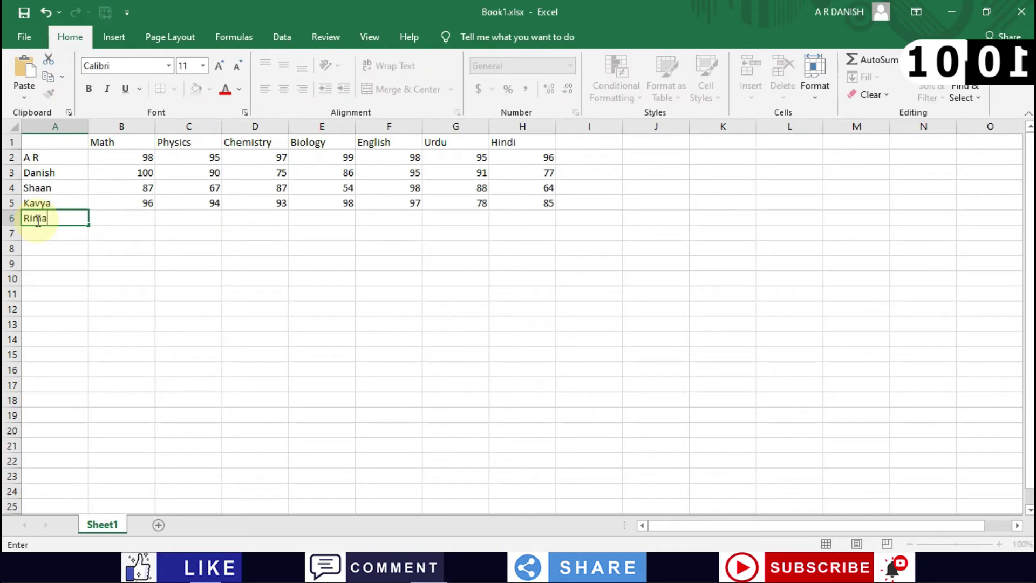
{"action": "left_click", "coordinate": [142, 219]}
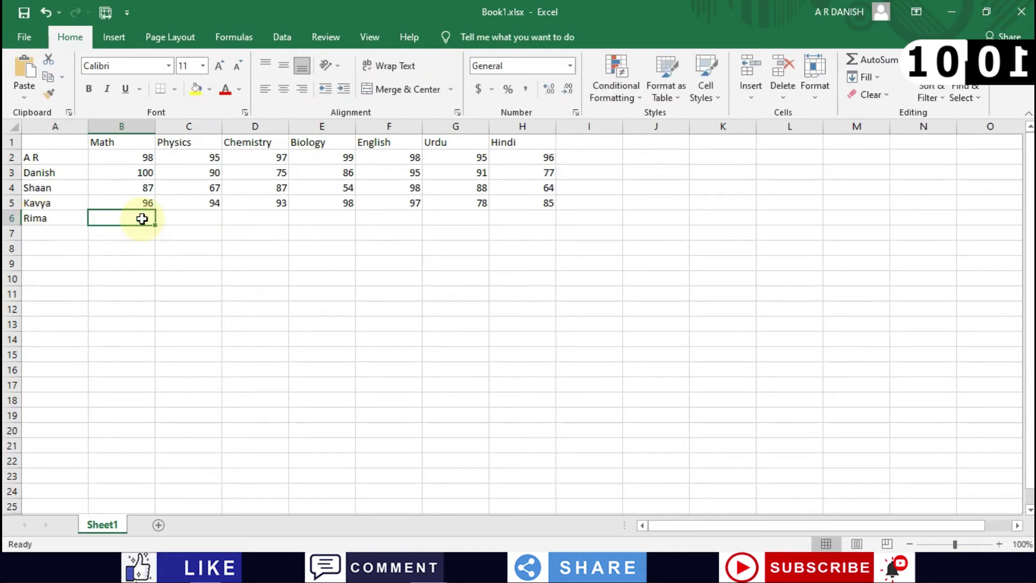
{"action": "double_click", "coordinate": [142, 218]}
{"action": "type", "text": "84"}
{"action": "key", "text": "Tab"}
Step: Fill C6:H6 with marks 75, 45, 87, 87, 45, 65 and save the workbook
{"action": "type", "text": "75"}
{"action": "key", "text": "Tab"}
{"action": "type", "text": "45t45"}
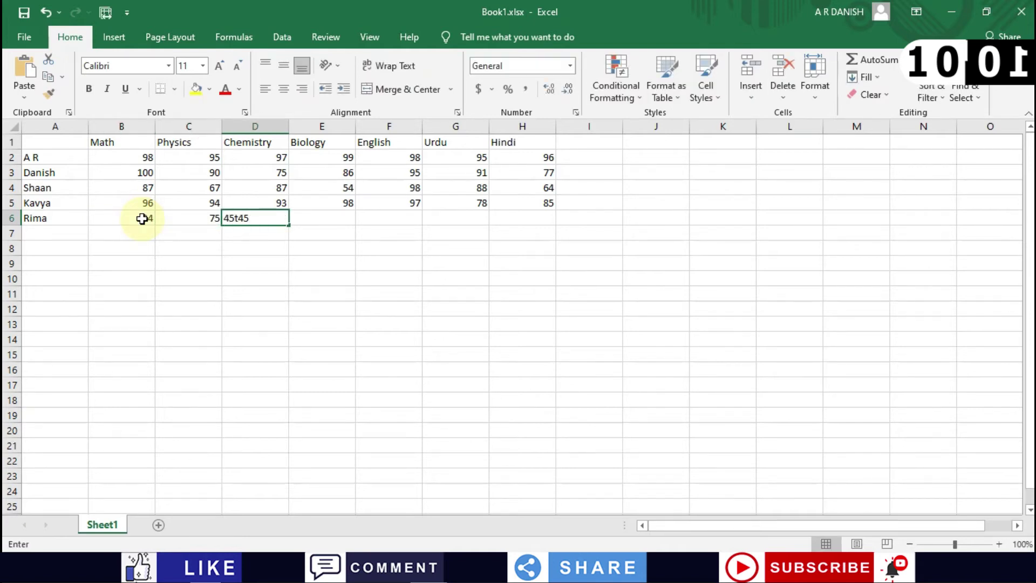
{"action": "key", "text": "BackSpace"}
{"action": "key", "text": "BackSpace"}
{"action": "key", "text": "BackSpace"}
{"action": "key", "text": "Tab"}
{"action": "type", "text": "87"}
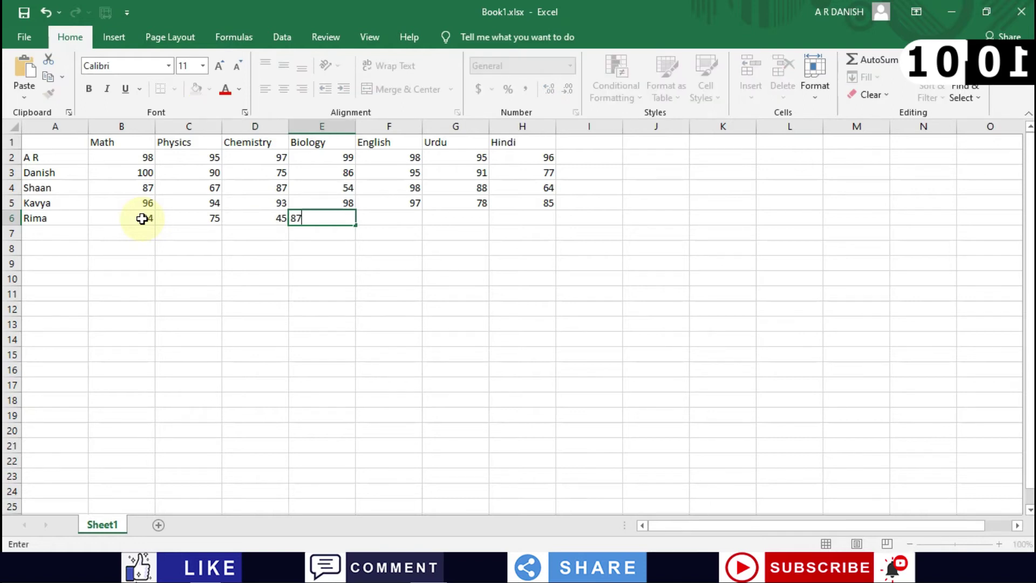
{"action": "key", "text": "Tab"}
{"action": "type", "text": "87"}
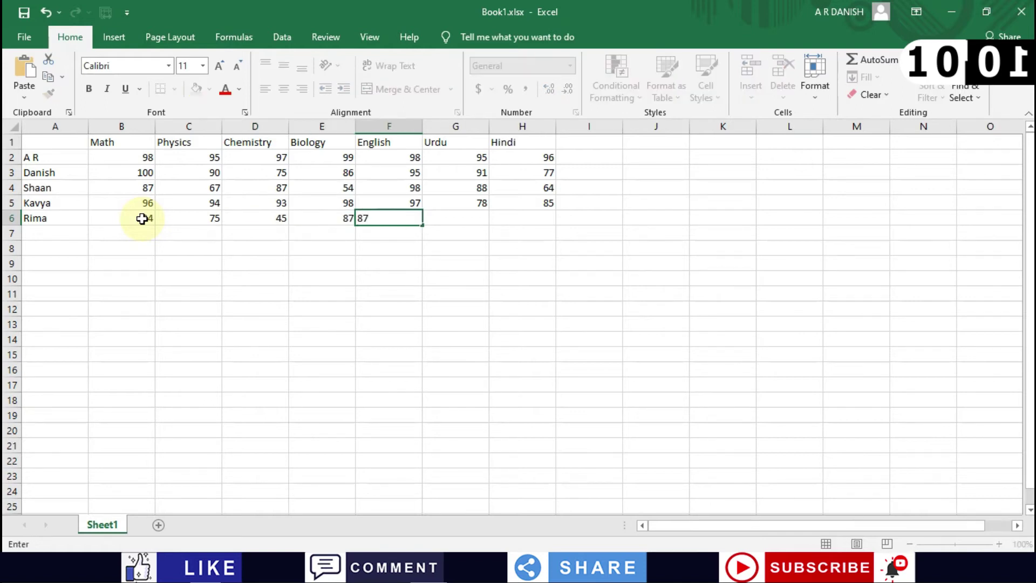
{"action": "key", "text": "Tab"}
{"action": "type", "text": "45"}
{"action": "key", "text": "Tab"}
{"action": "type", "text": "65"}
{"action": "key", "text": "Tab"}
{"action": "key", "text": "Left"}
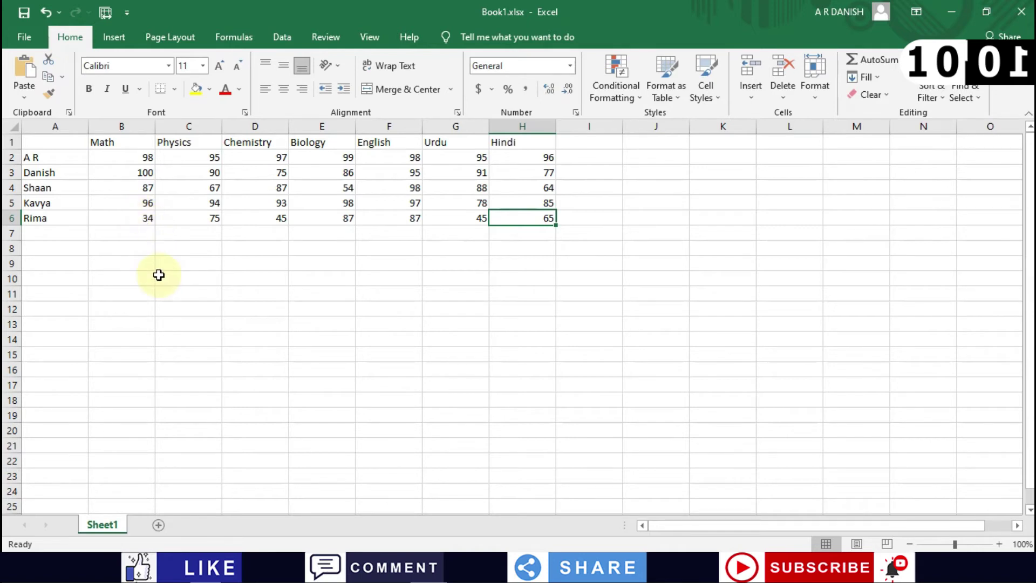
{"action": "left_click", "coordinate": [22, 37]}
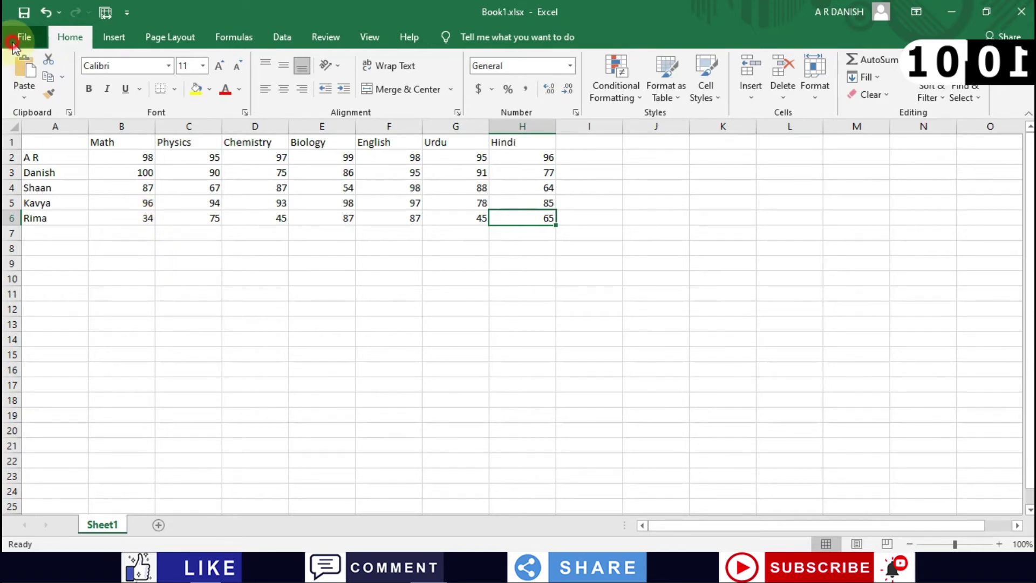
{"action": "left_click", "coordinate": [41, 204]}
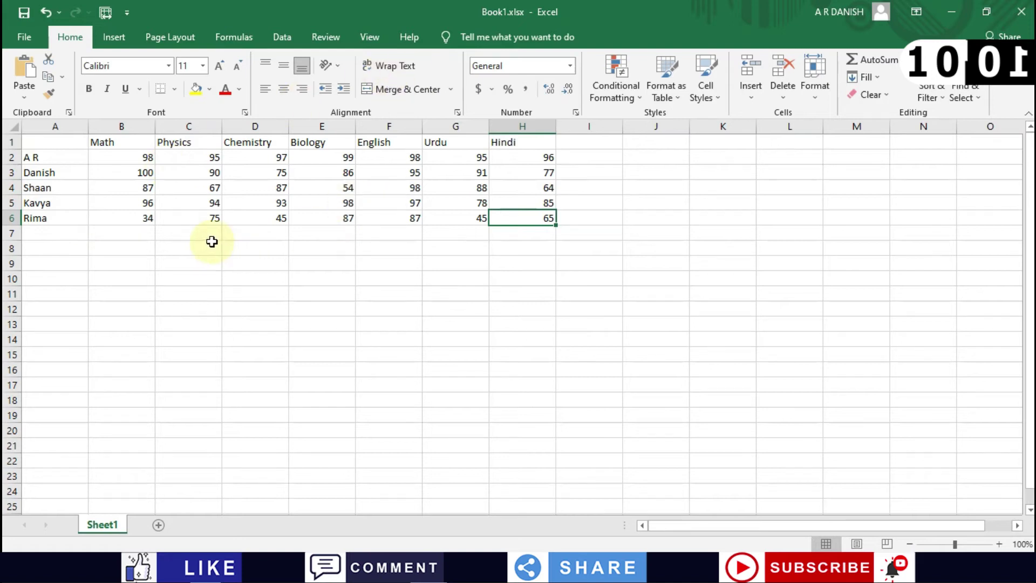
Step: Add another student's name in A7 with Math 34 and Physics 55, then save
{"action": "left_click", "coordinate": [64, 238]}
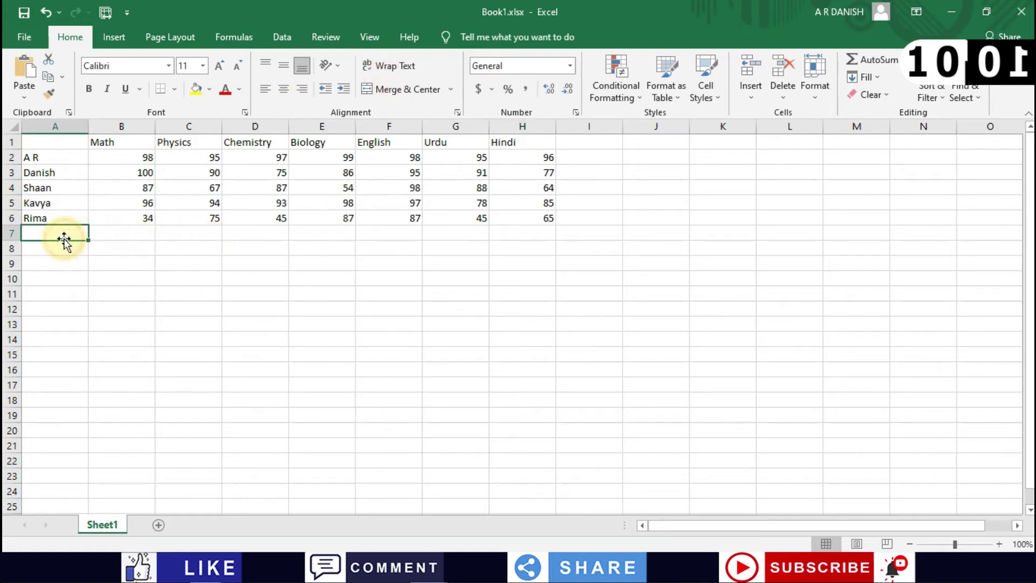
{"action": "type", "text": "Udh"}
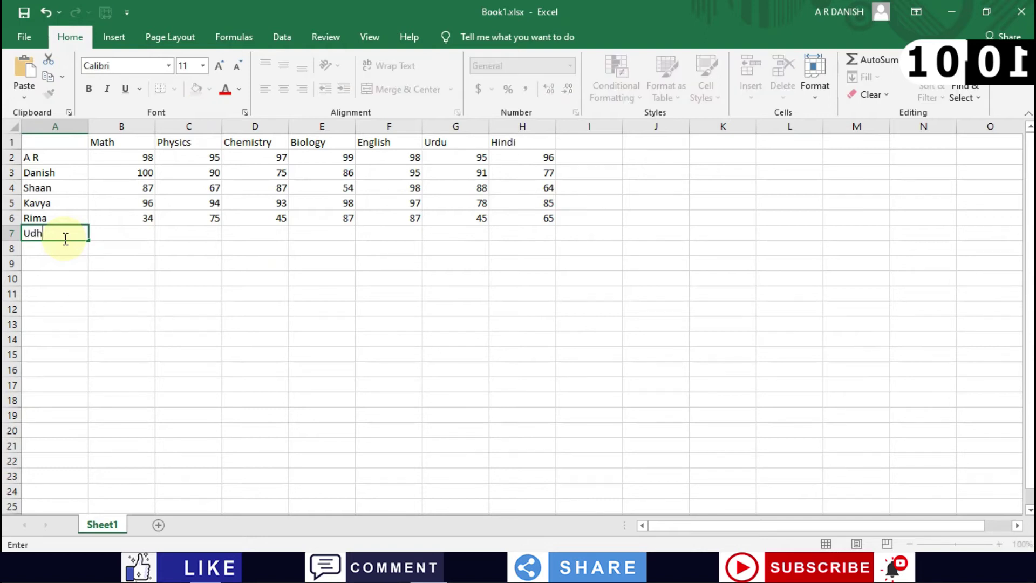
{"action": "type", "text": "hav"}
{"action": "key", "text": "Tab"}
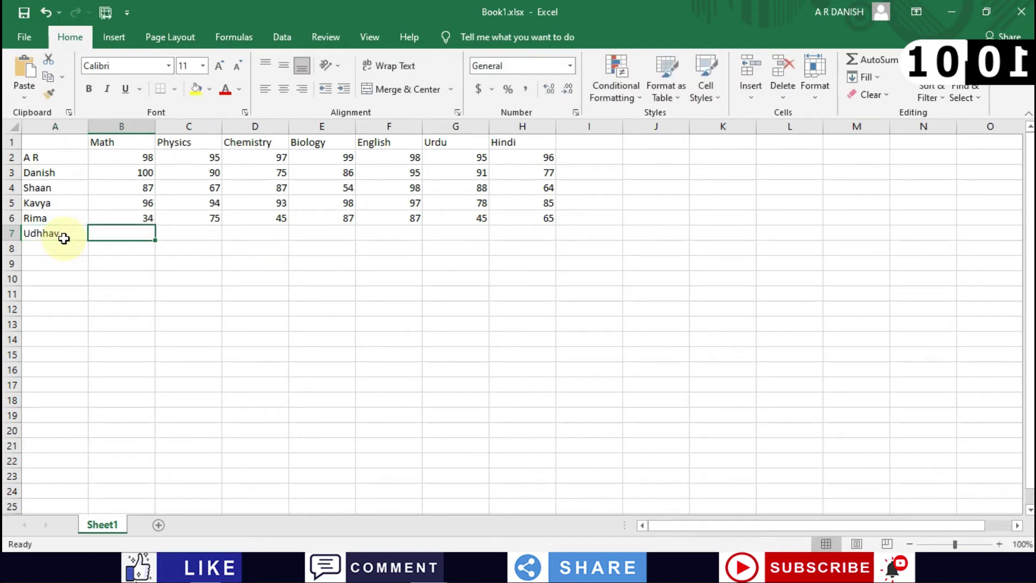
{"action": "type", "text": "34"}
{"action": "type", "text": "5345"}
{"action": "key", "text": "Tab"}
{"action": "key", "text": "Left"}
{"action": "type", "text": "55"}
{"action": "key", "text": "Tab"}
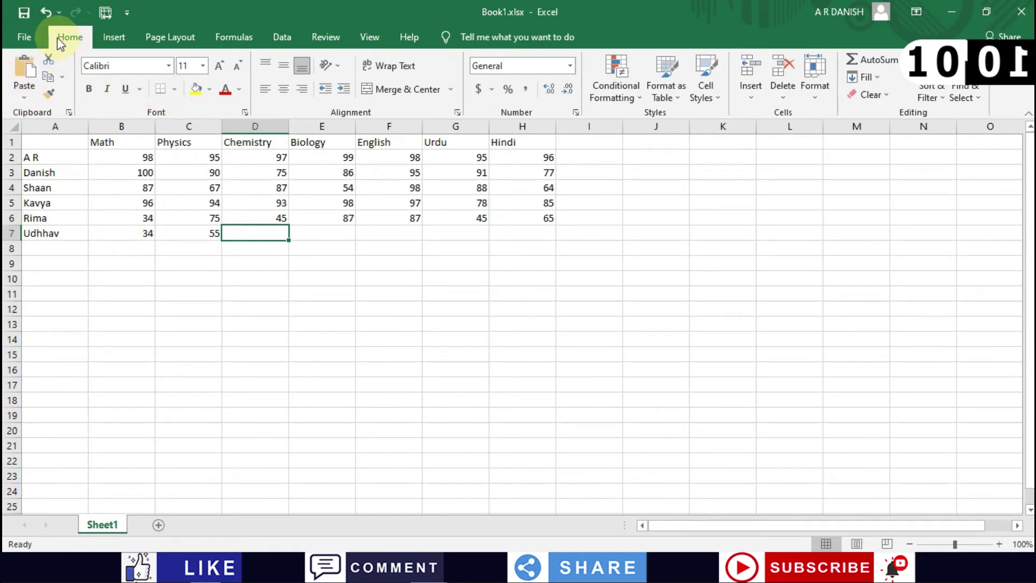
{"action": "left_click", "coordinate": [27, 16]}
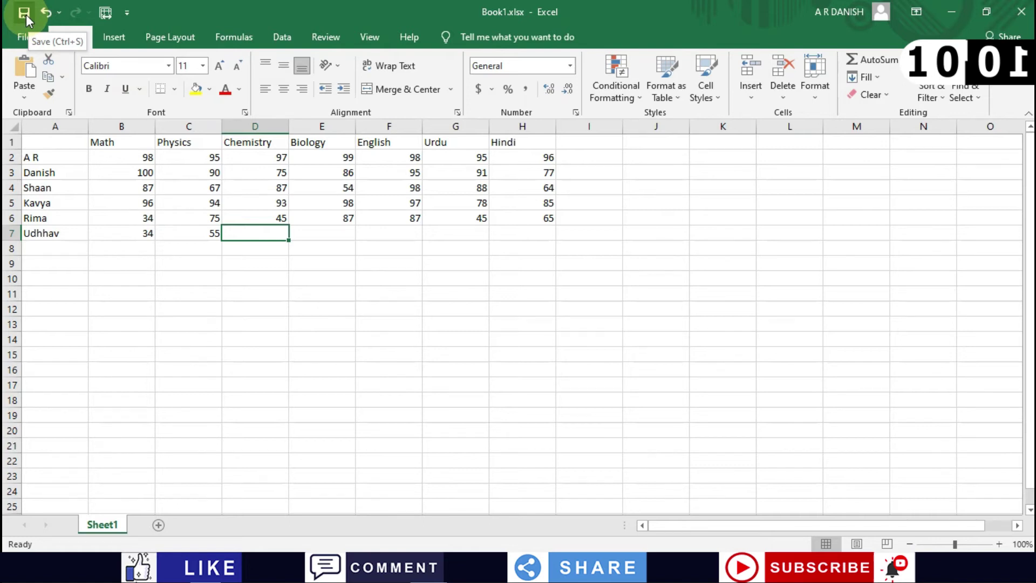
{"action": "left_click", "coordinate": [26, 15]}
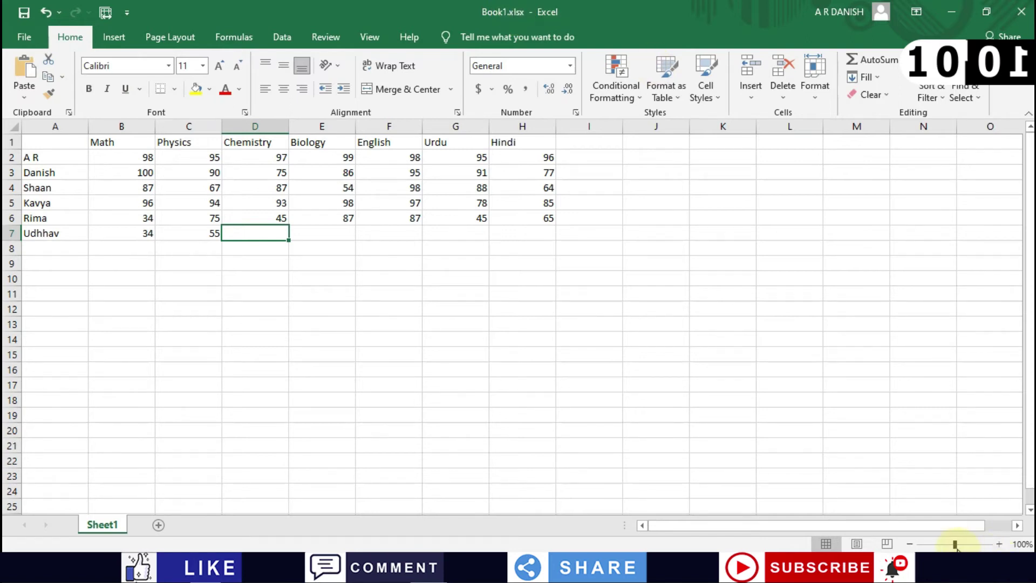
Step: Zoom in on the table, save, and enter Chemistry 90 in D7
{"action": "left_click_drag", "start_coordinate": [955, 543], "coordinate": [961, 545]}
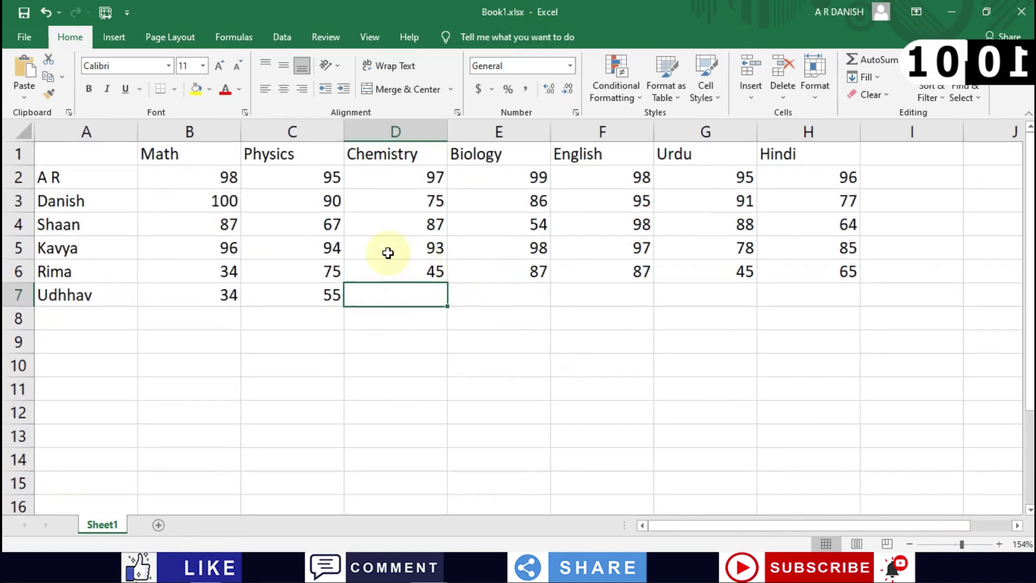
{"action": "left_click", "coordinate": [21, 13]}
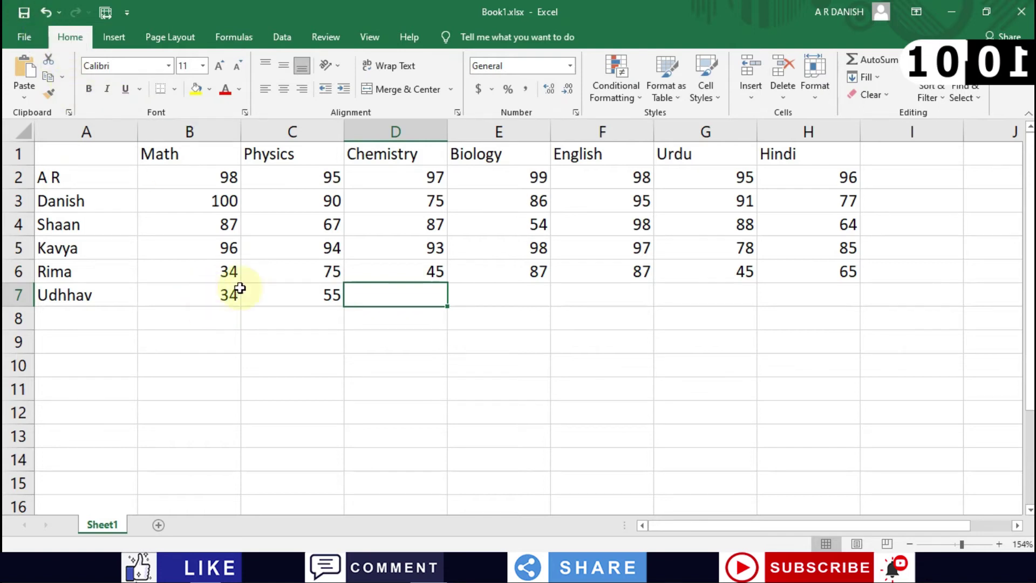
{"action": "double_click", "coordinate": [359, 290]}
{"action": "type", "text": "esfe"}
{"action": "key", "text": "BackSpace"}
Step: Enter Biology 95, English 87, Urdu 46 and Hindi 67 in E7:H7
{"action": "key", "text": "BackSpace"}
{"action": "key", "text": "BackSpace"}
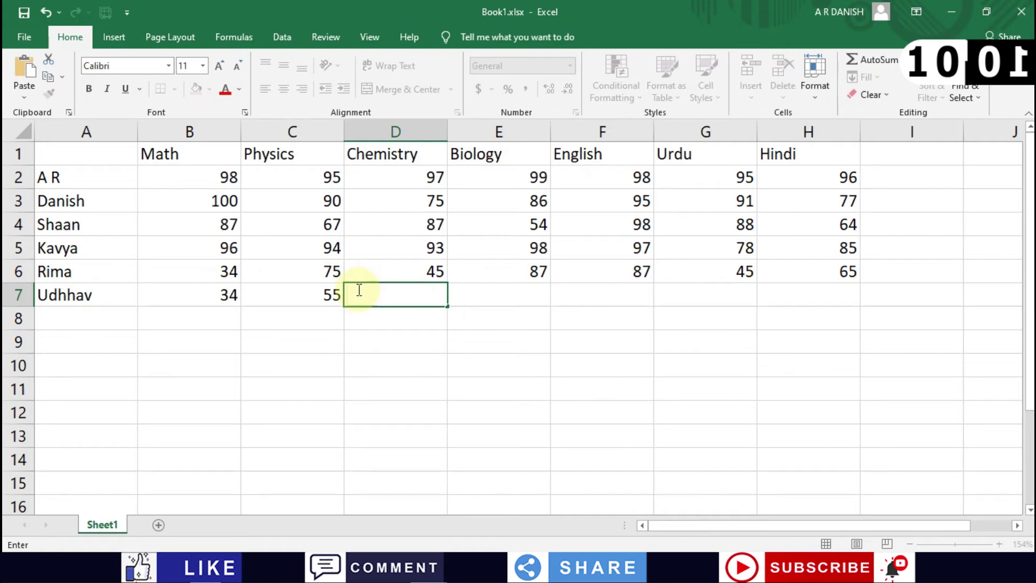
{"action": "type", "text": "90"}
{"action": "key", "text": "Tab"}
{"action": "type", "text": "90"}
{"action": "key", "text": "BackSpace"}
{"action": "type", "text": "5"}
{"action": "key", "text": "Tab"}
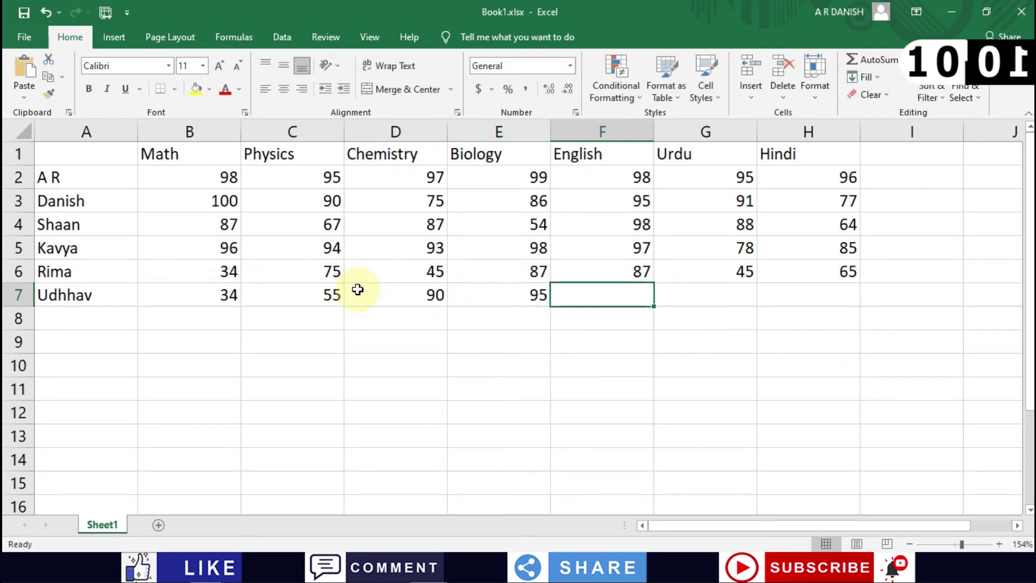
{"action": "type", "text": "87"}
{"action": "key", "text": "Tab"}
{"action": "type", "text": "46"}
{"action": "key", "text": "Tab"}
{"action": "type", "text": "67"}
{"action": "key", "text": "Tab"}
{"action": "key", "text": "Left"}
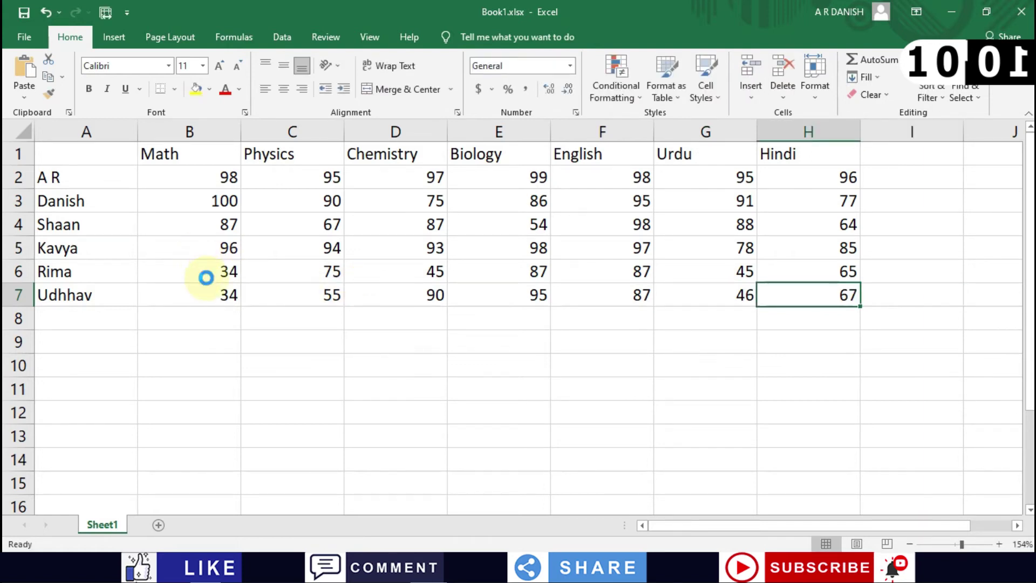
{"action": "scroll", "coordinate": [331, 291], "scroll_direction": "down", "scroll_amount": 2}
{"action": "scroll", "coordinate": [331, 291], "scroll_direction": "down", "scroll_amount": 2}
{"action": "scroll", "coordinate": [331, 290], "scroll_direction": "up", "scroll_amount": 4}
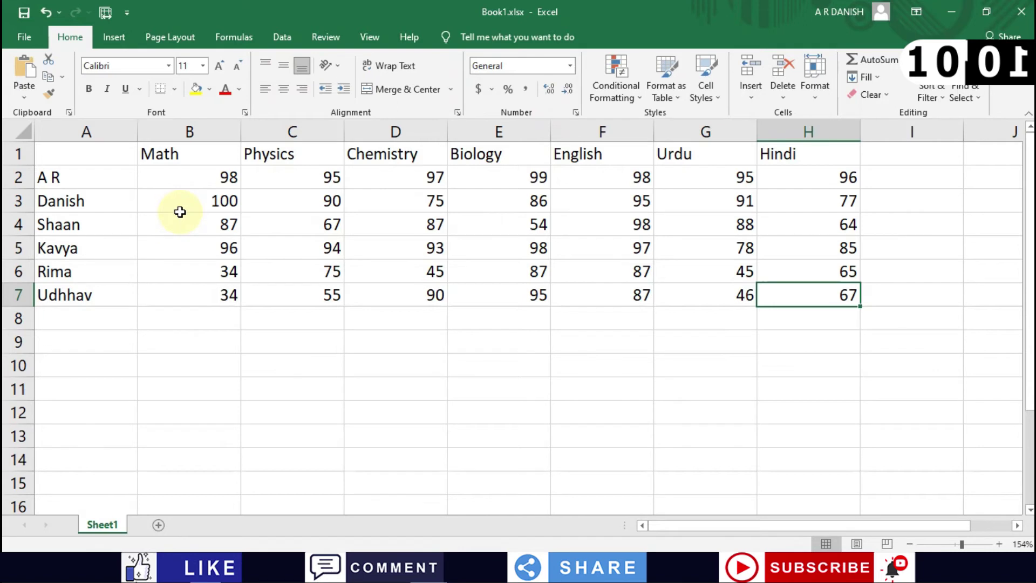
Step: Save the workbook on the Desktop under the new name Book1Copy.xlsx
{"action": "left_click", "coordinate": [34, 41]}
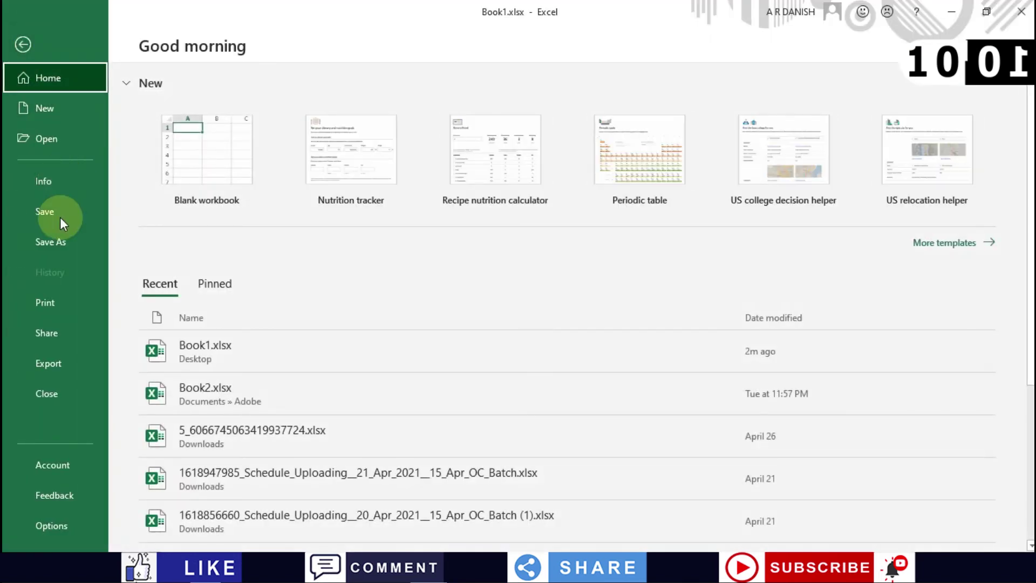
{"action": "left_click", "coordinate": [61, 241]}
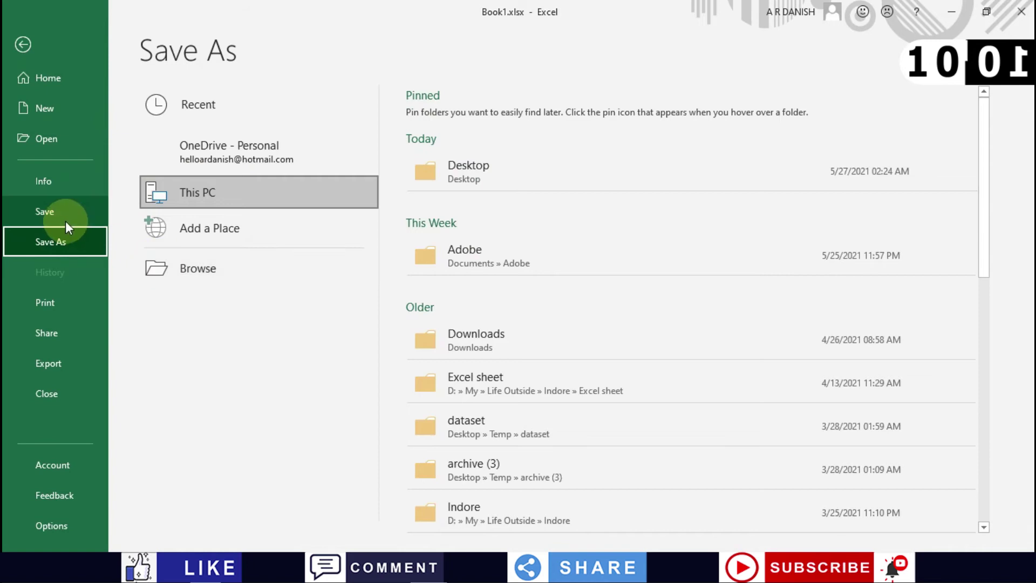
{"action": "left_click", "coordinate": [196, 277]}
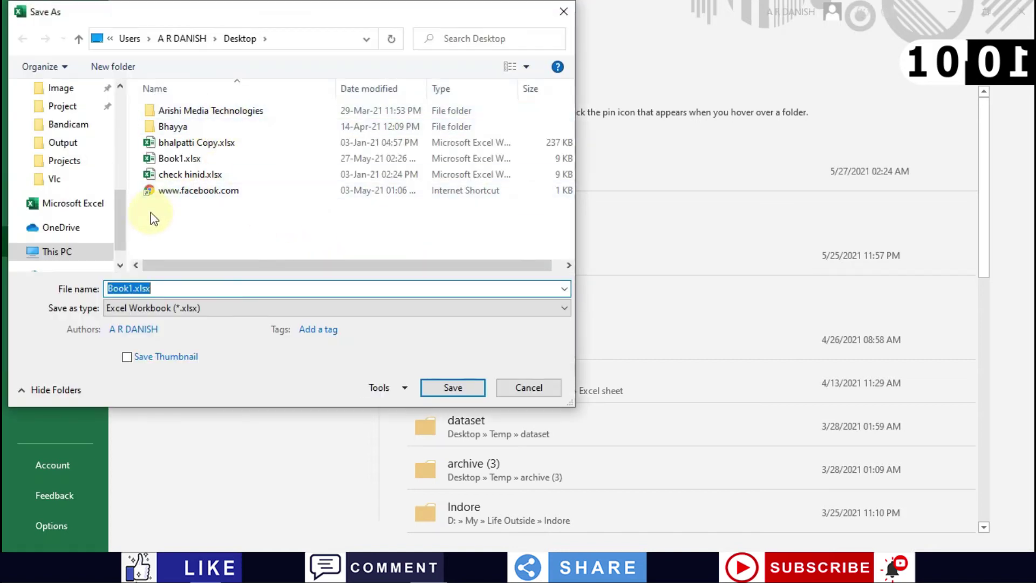
{"action": "left_click", "coordinate": [177, 285]}
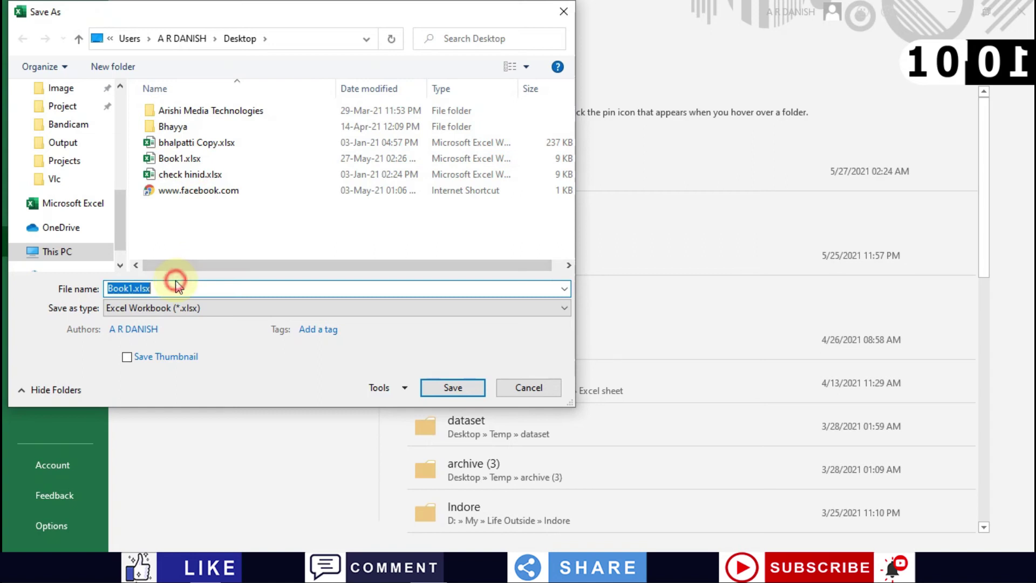
{"action": "left_click", "coordinate": [177, 287]}
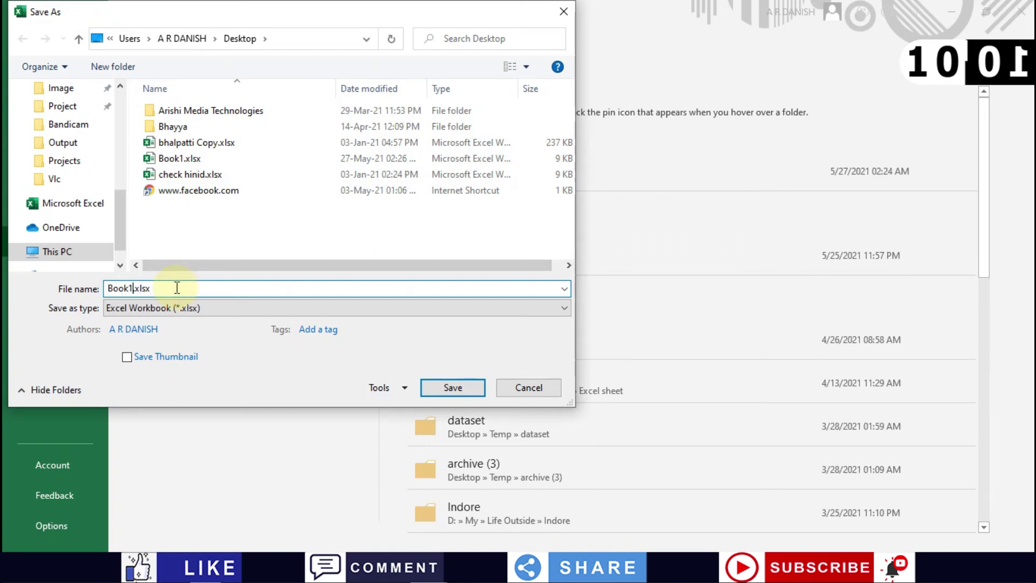
{"action": "type", "text": "Copy"}
{"action": "key", "text": "Return"}
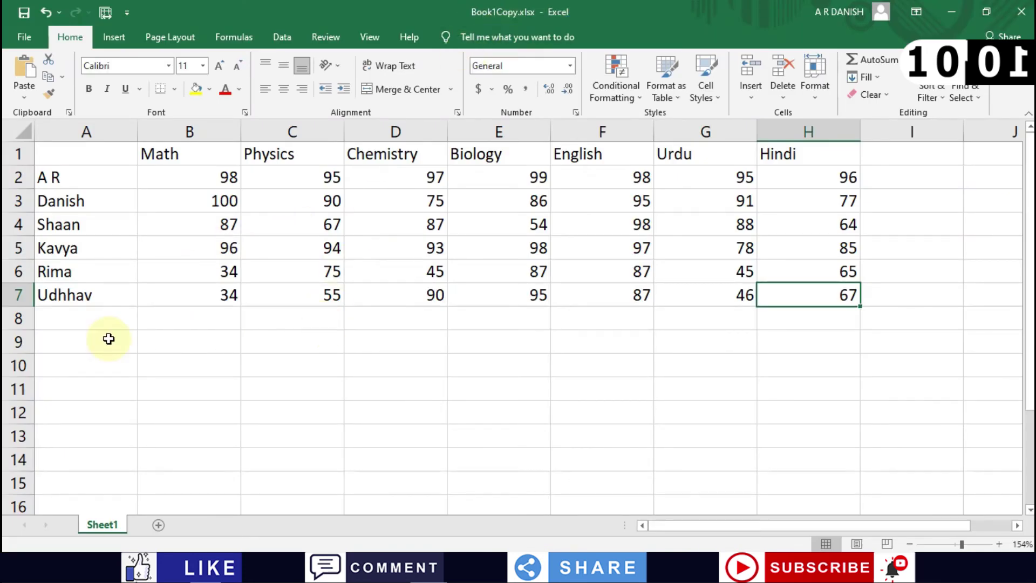
Step: Start row 8 with the new student's name and marks 43, 76, 78, correcting mistyped C8 and D8
{"action": "left_click", "coordinate": [85, 326]}
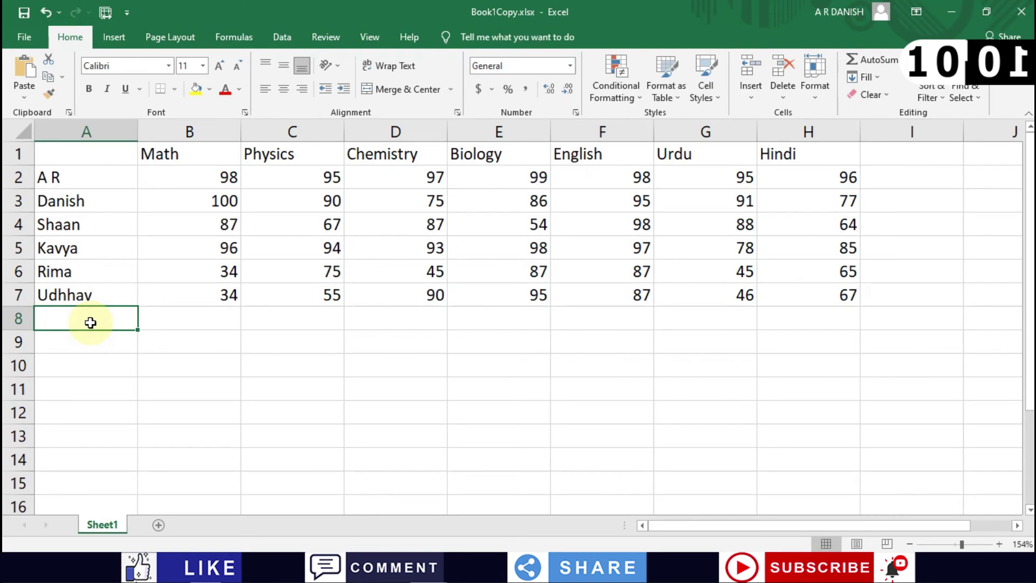
{"action": "double_click", "coordinate": [90, 322]}
{"action": "type", "text": "Sahil"}
{"action": "key", "text": "Tab"}
{"action": "type", "text": "43"}
{"action": "key", "text": "Tab"}
{"action": "type", "text": "323"}
{"action": "key", "text": "Tab"}
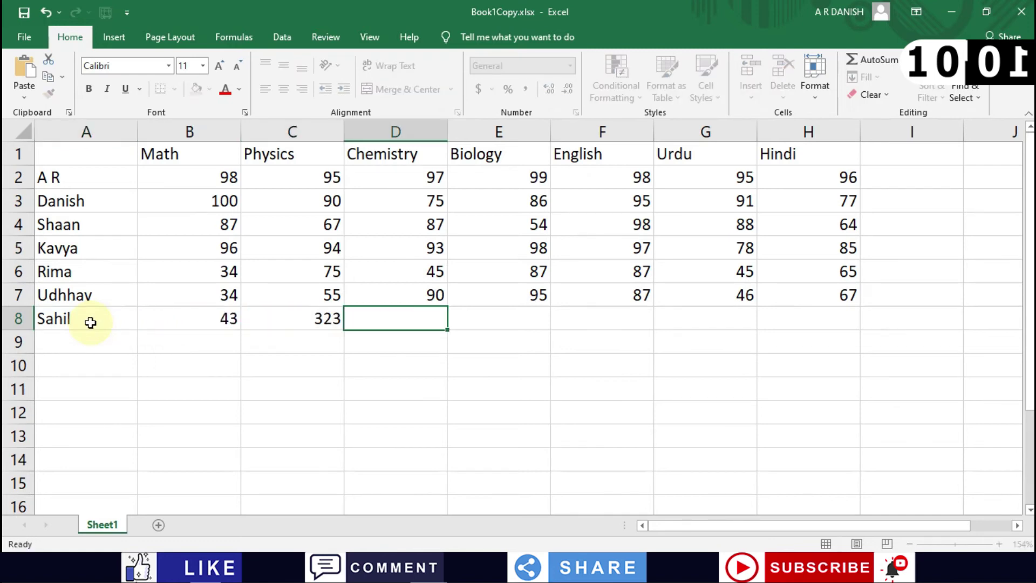
{"action": "key", "text": "Left"}
{"action": "type", "text": "76"}
{"action": "key", "text": "Tab"}
{"action": "type", "text": "767"}
{"action": "key", "text": "Tab"}
{"action": "key", "text": "Left"}
{"action": "type", "text": "78"}
{"action": "key", "text": "Tab"}
Step: Finish row 8 with the remaining marks 89, 97, 98 and 98
{"action": "type", "text": "89"}
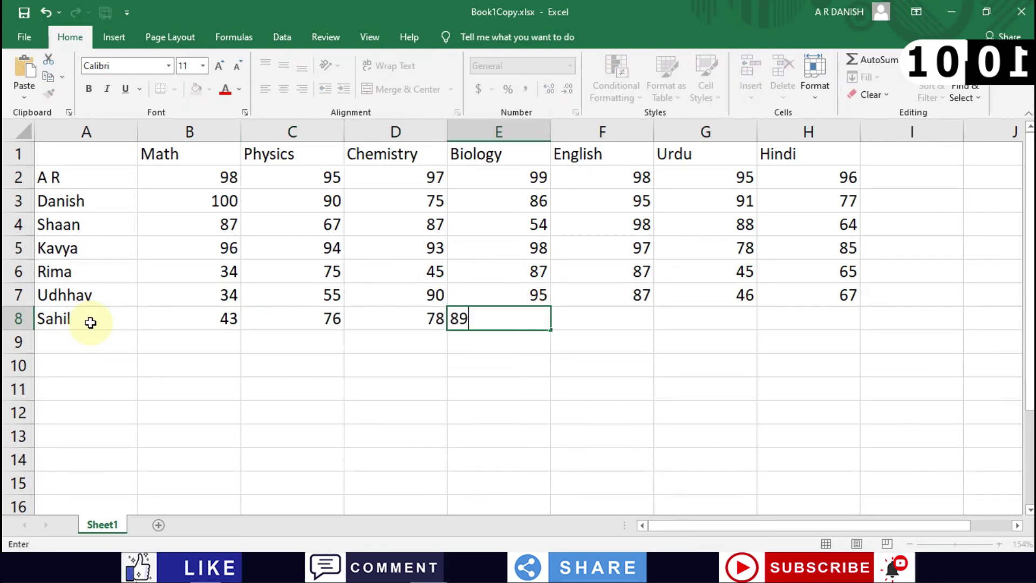
{"action": "key", "text": "Tab"}
{"action": "type", "text": "97"}
{"action": "key", "text": "Tab"}
{"action": "type", "text": "98"}
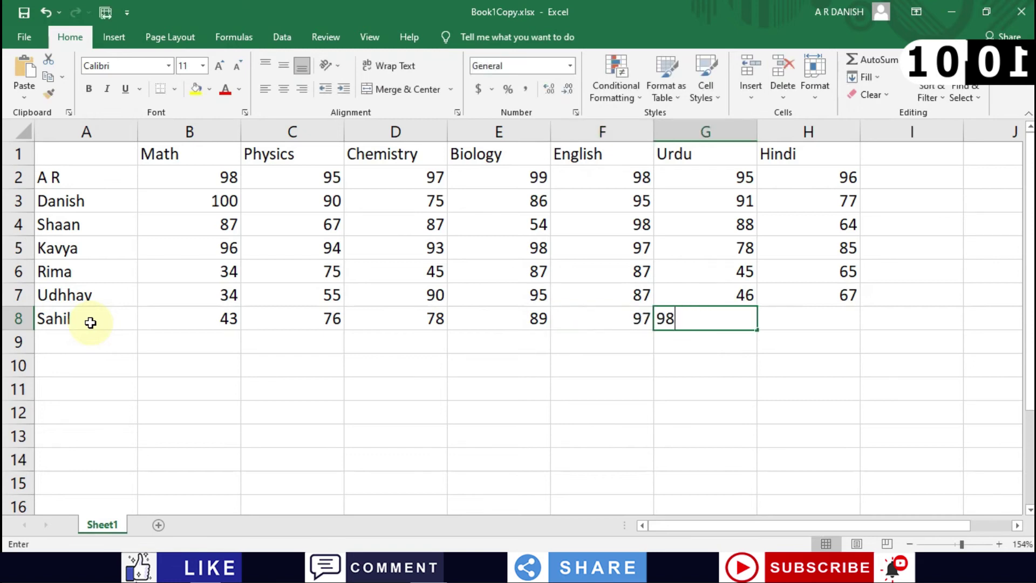
{"action": "key", "text": "Tab"}
{"action": "type", "text": "098"}
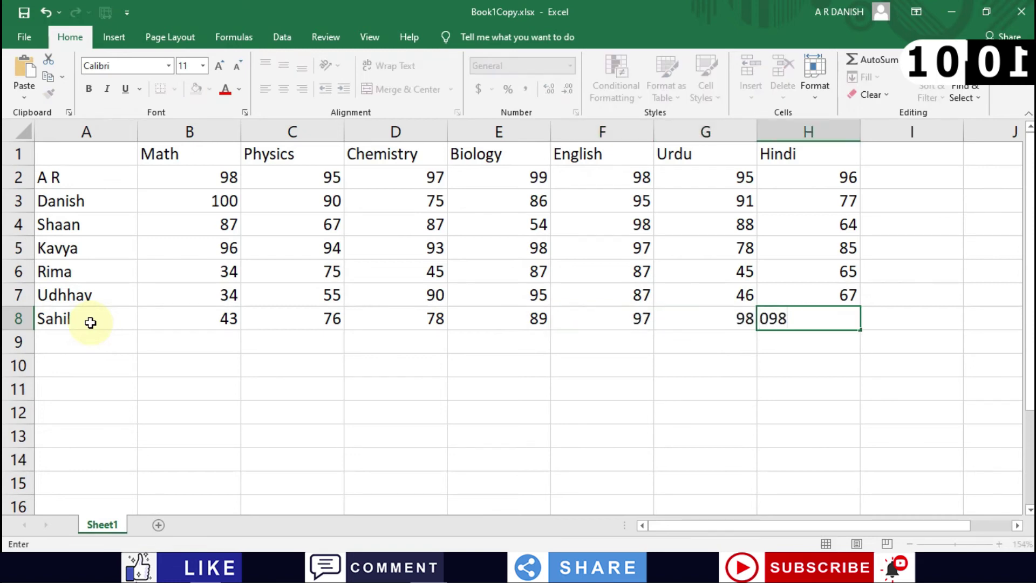
{"action": "key", "text": "Left"}
{"action": "key", "text": "Left"}
{"action": "key", "text": "Right"}
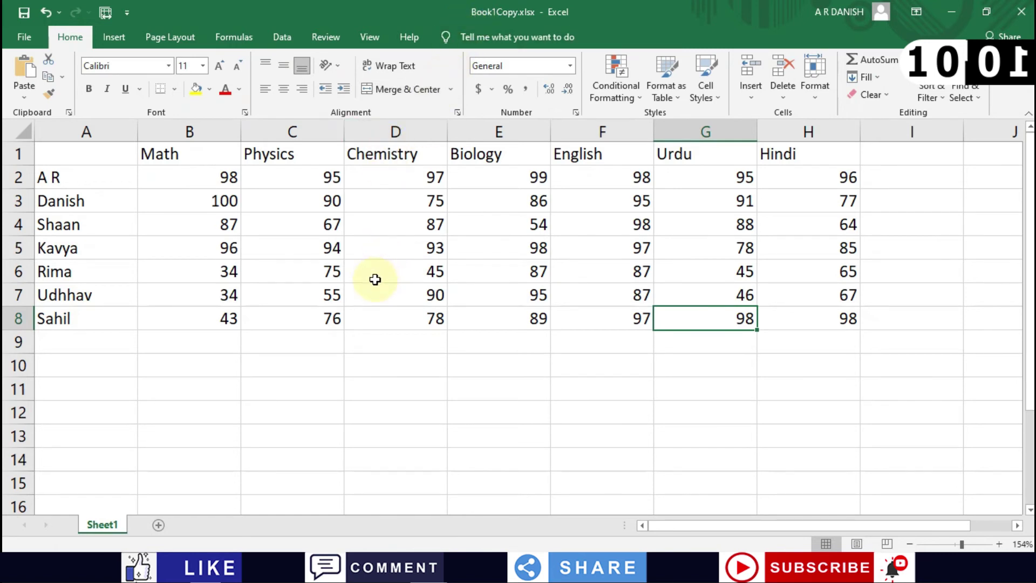
{"action": "scroll", "coordinate": [375, 280], "scroll_direction": "down", "scroll_amount": 2}
{"action": "scroll", "coordinate": [373, 280], "scroll_direction": "up", "scroll_amount": 2}
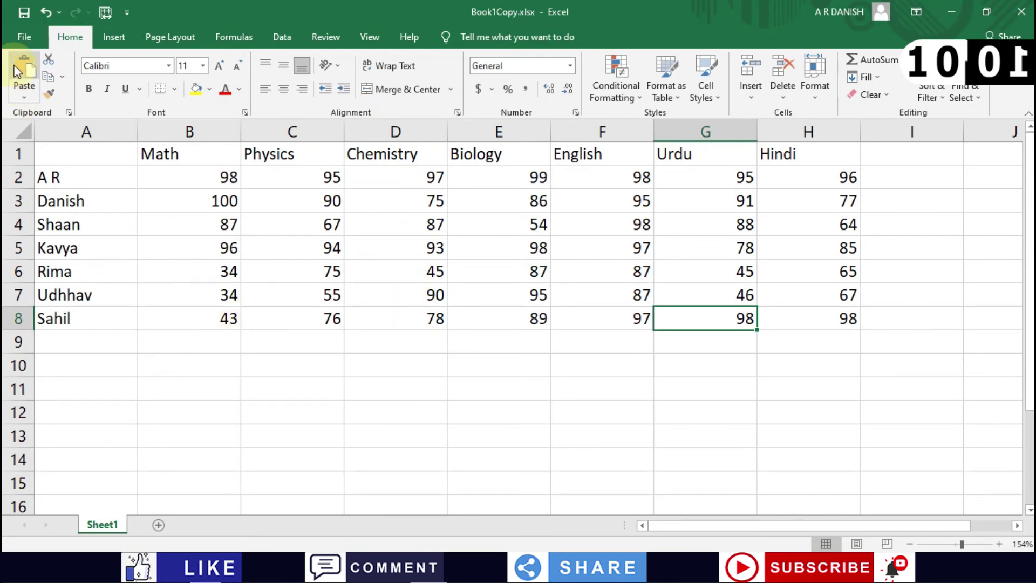
{"action": "left_click", "coordinate": [16, 39]}
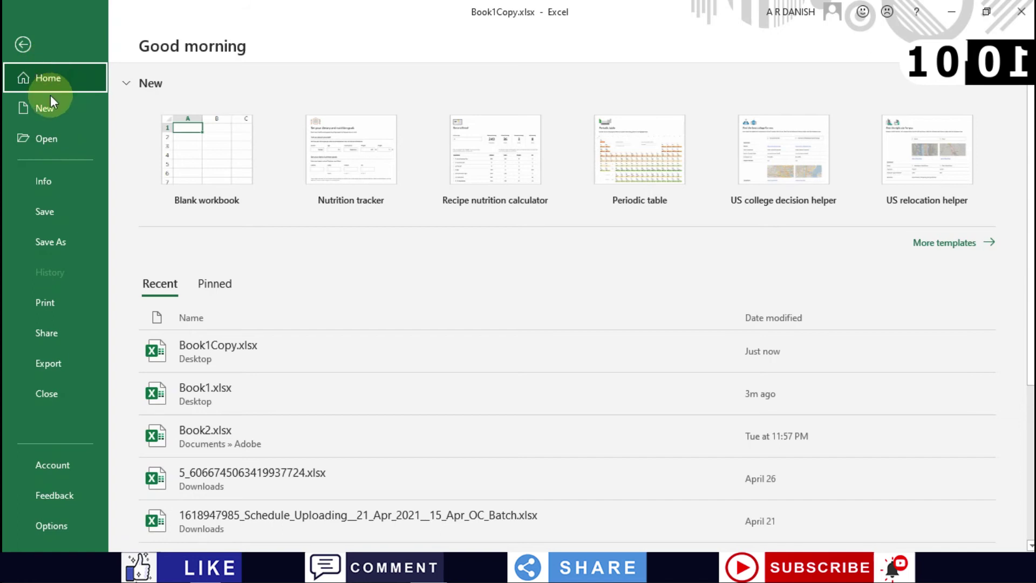
{"action": "left_click", "coordinate": [43, 118]}
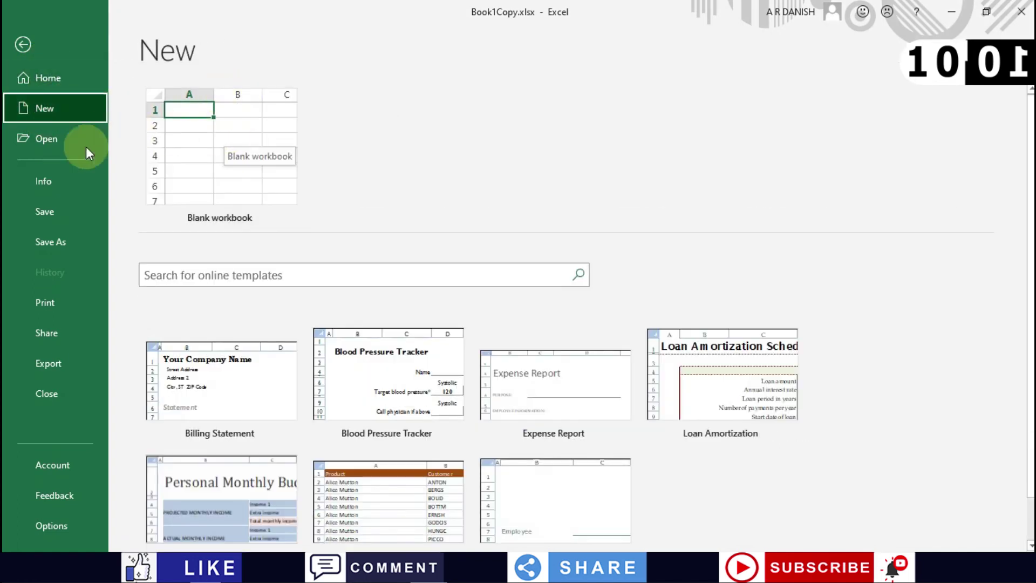
{"action": "left_click", "coordinate": [43, 141]}
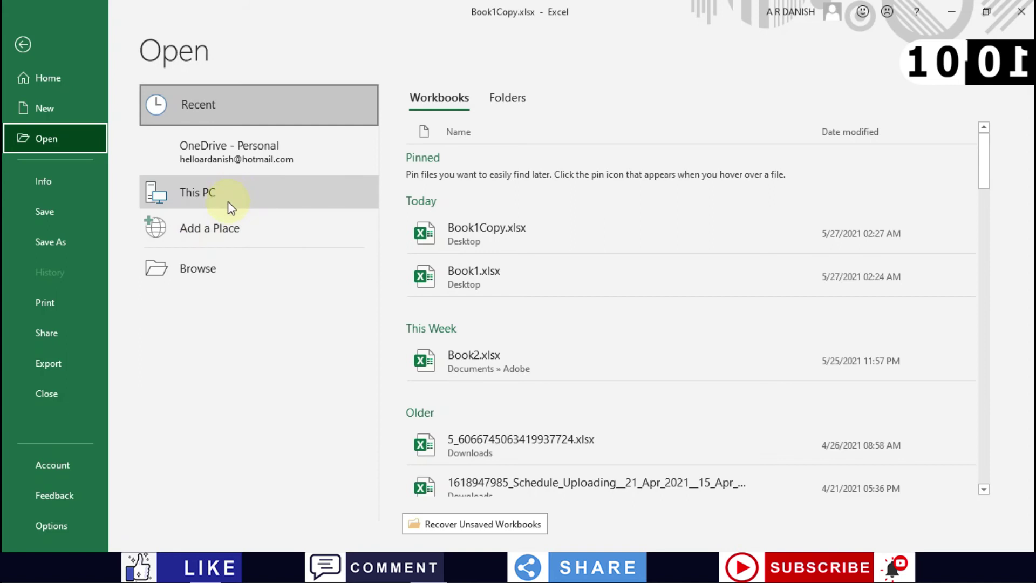
{"action": "left_click", "coordinate": [199, 259]}
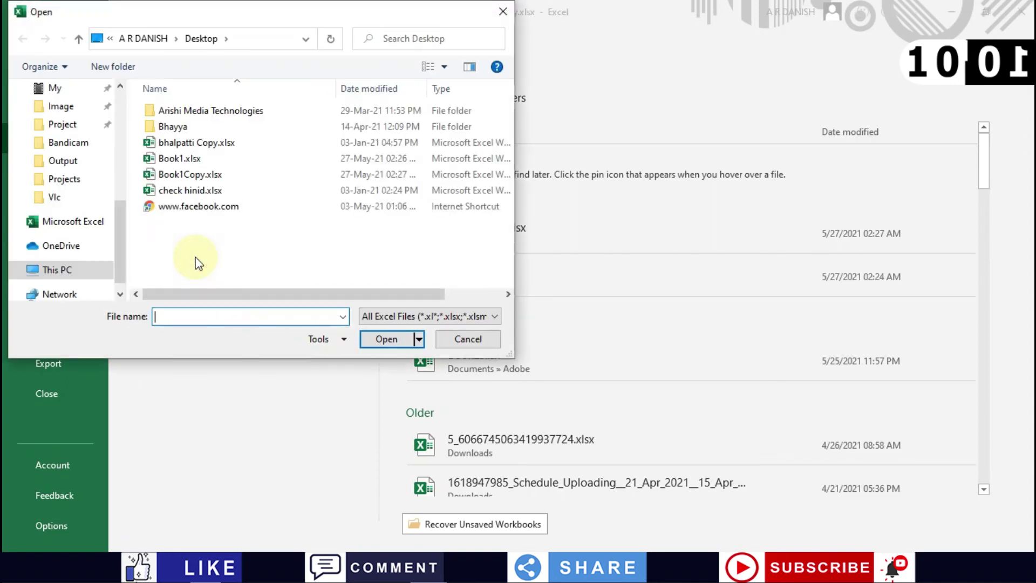
{"action": "double_click", "coordinate": [244, 171]}
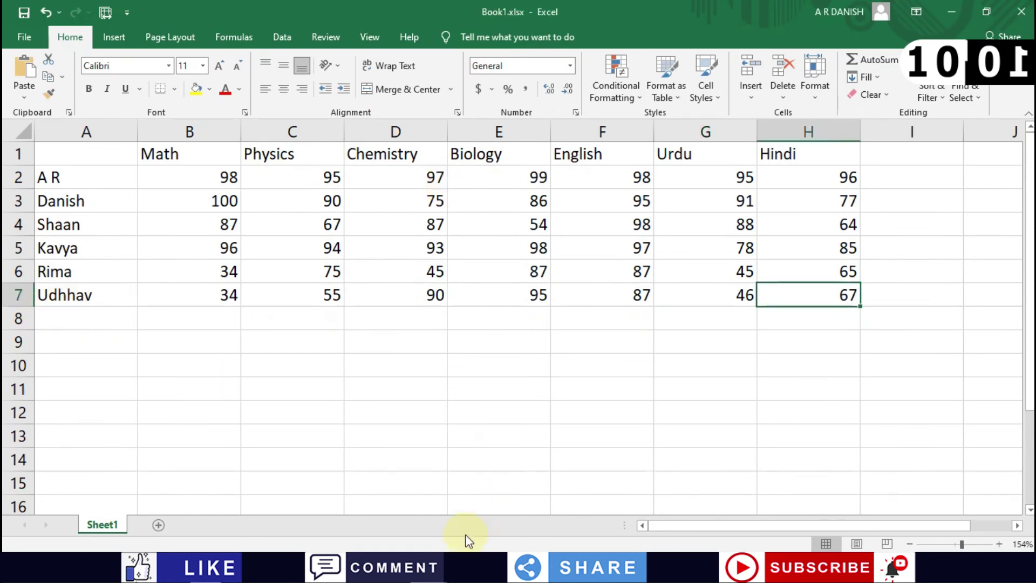
{"action": "left_click", "coordinate": [345, 503]}
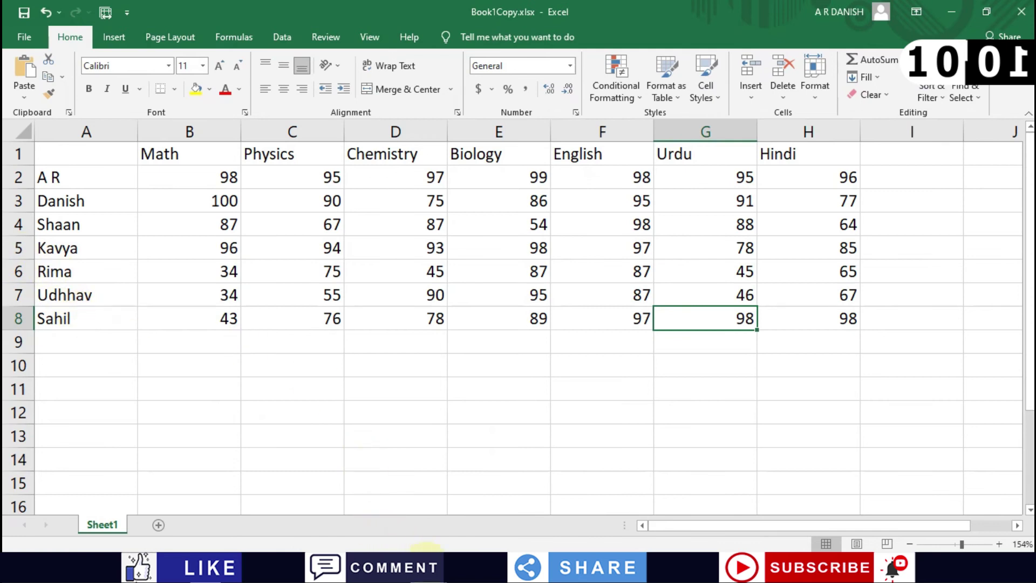
{"action": "left_click", "coordinate": [497, 526]}
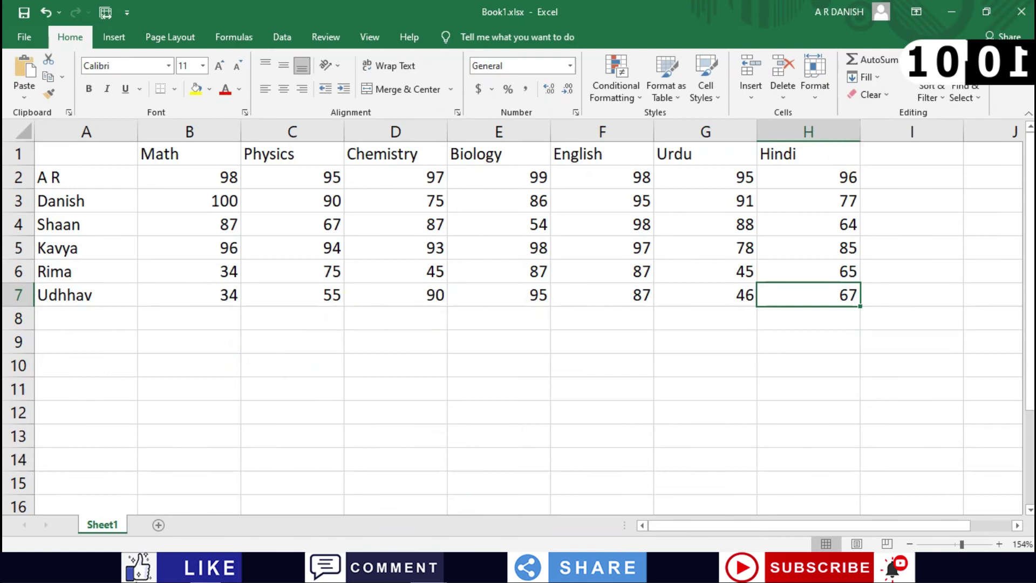
{"action": "left_click", "coordinate": [1021, 11]}
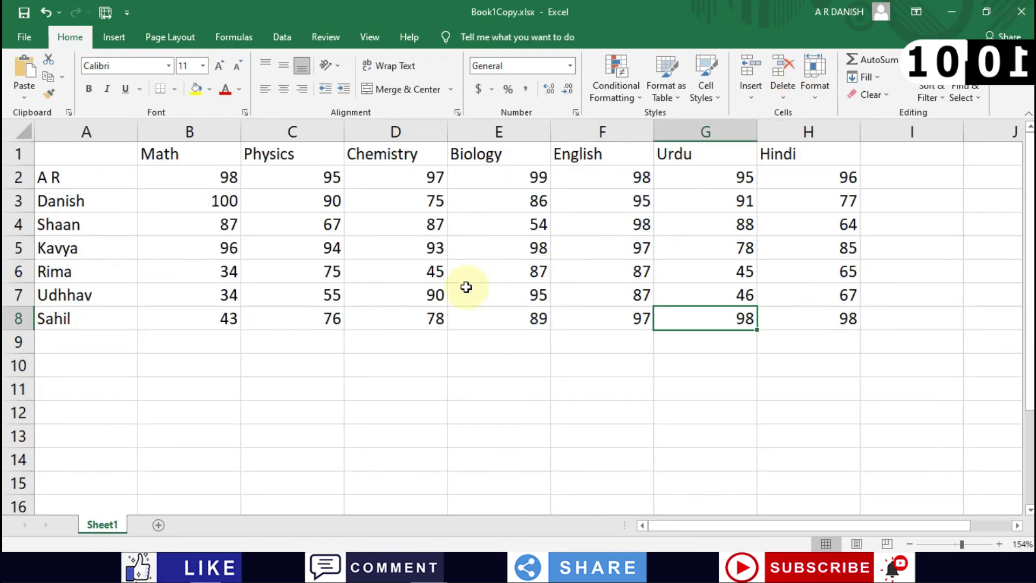
{"action": "left_click", "coordinate": [381, 314]}
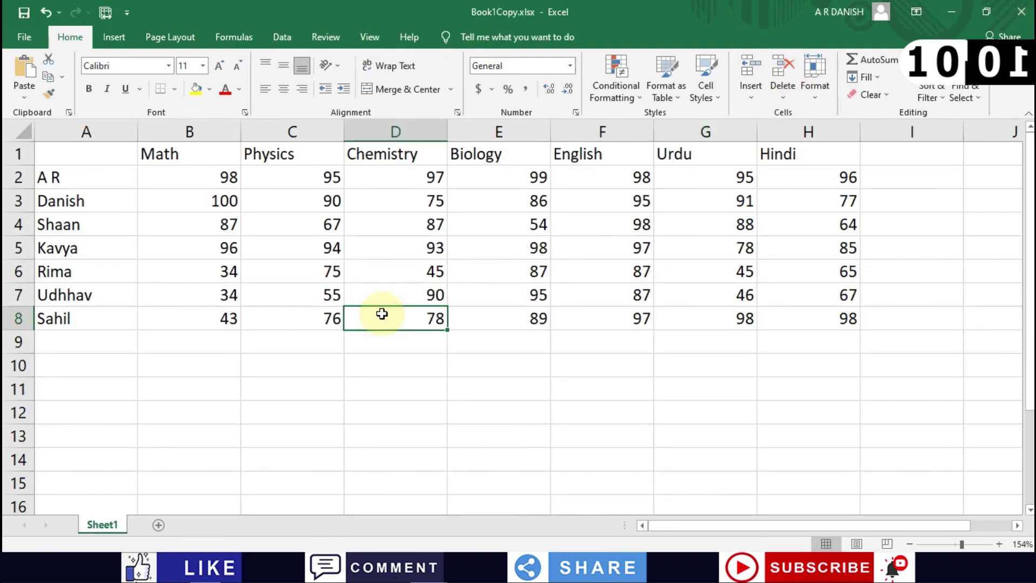
{"action": "left_click", "coordinate": [498, 268]}
{"action": "left_click", "coordinate": [355, 264]}
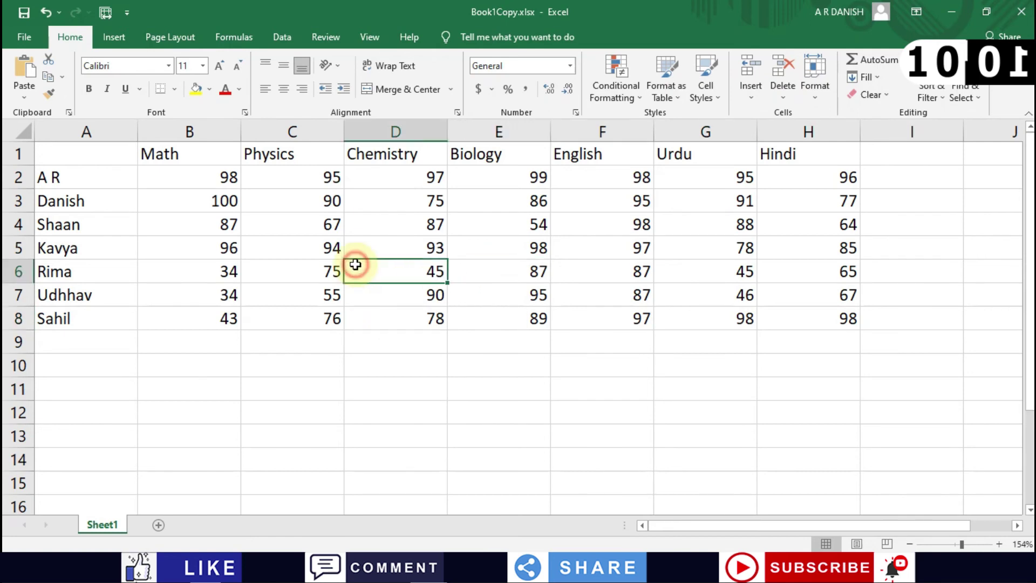
{"action": "left_click", "coordinate": [334, 266]}
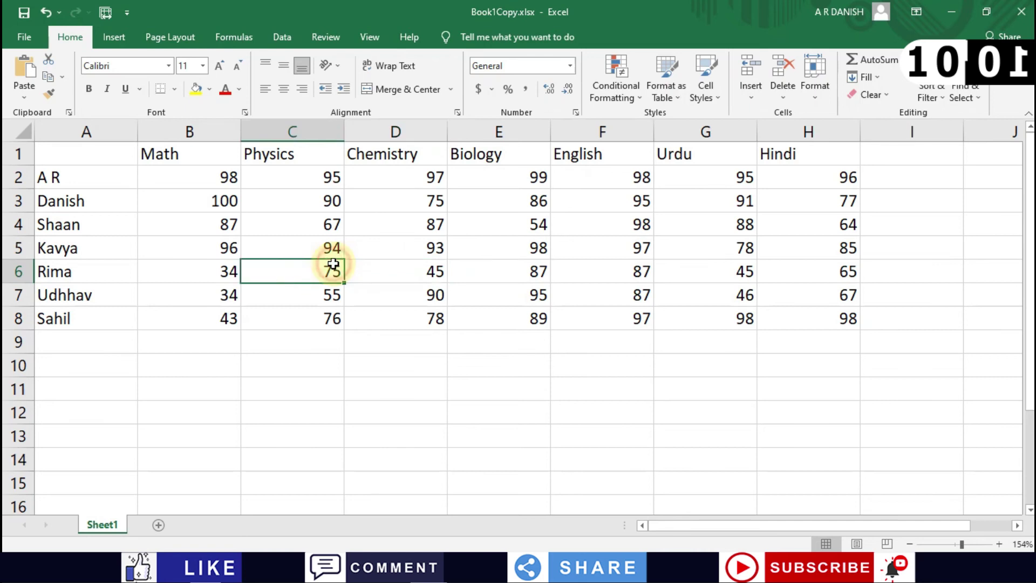
Step: Open Save As, set the file type to PDF (*.pdf), then cancel without saving
{"action": "left_click", "coordinate": [33, 41]}
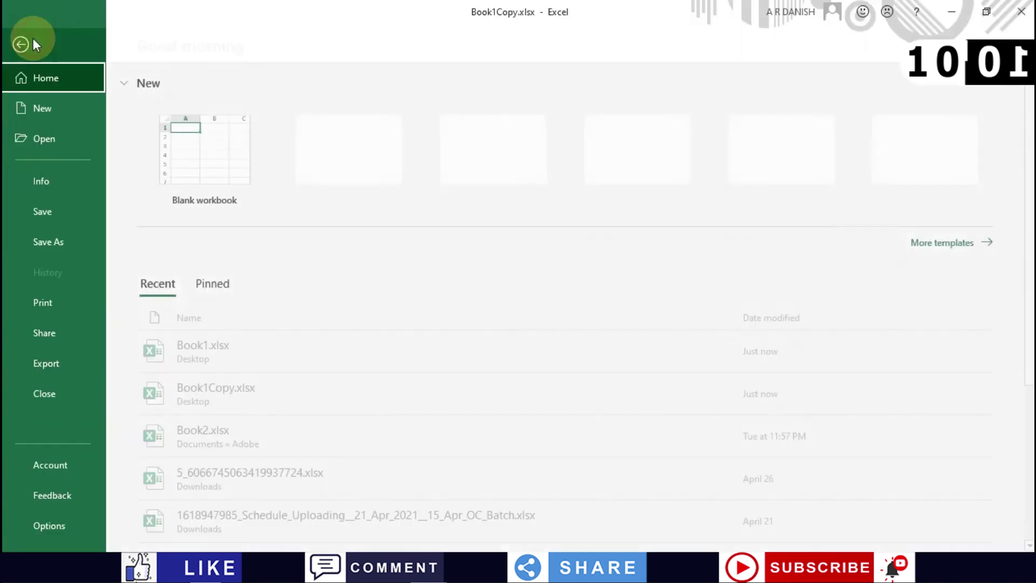
{"action": "left_click", "coordinate": [59, 236]}
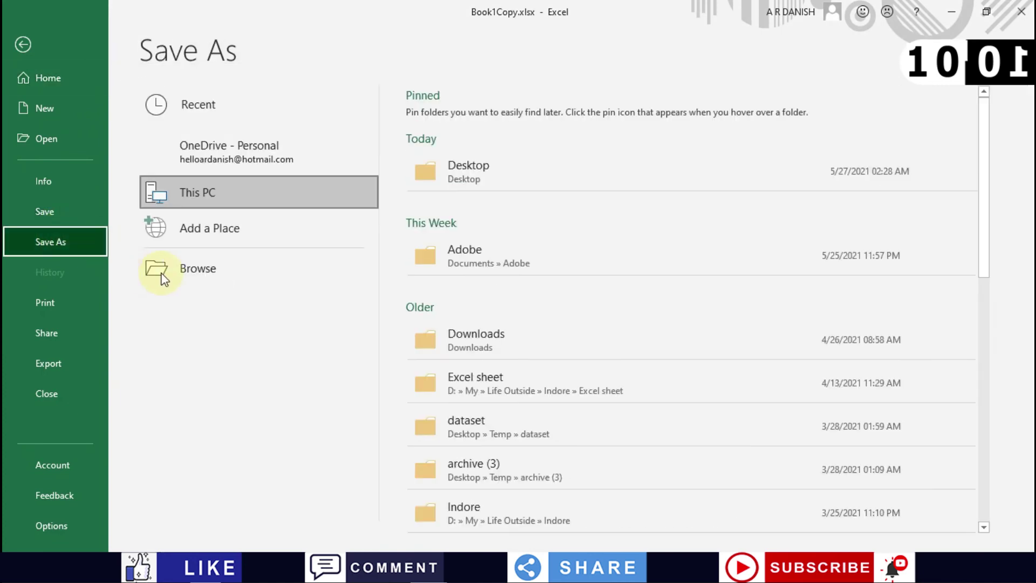
{"action": "left_click", "coordinate": [174, 268]}
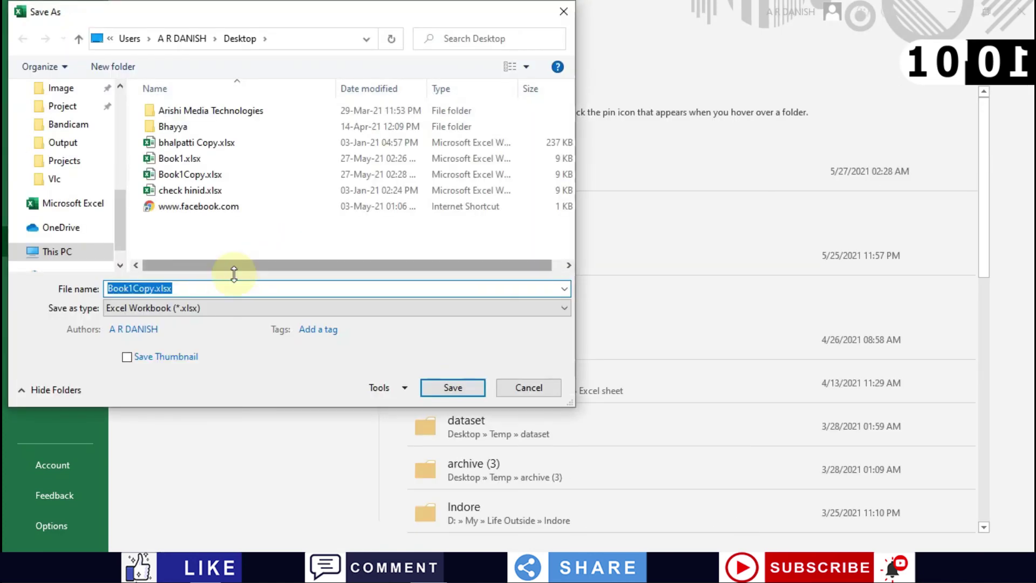
{"action": "left_click", "coordinate": [208, 307]}
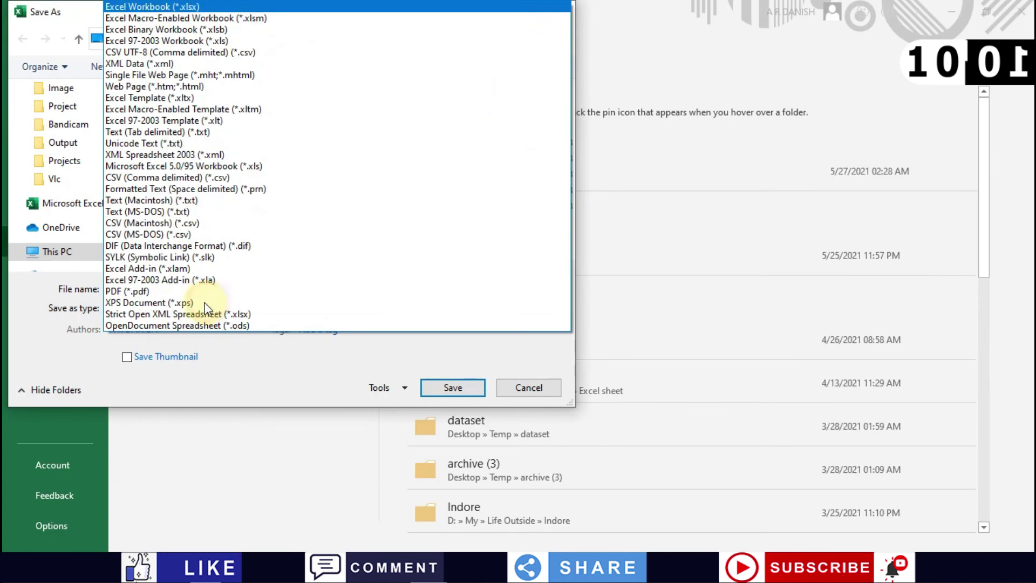
{"action": "left_click", "coordinate": [136, 291]}
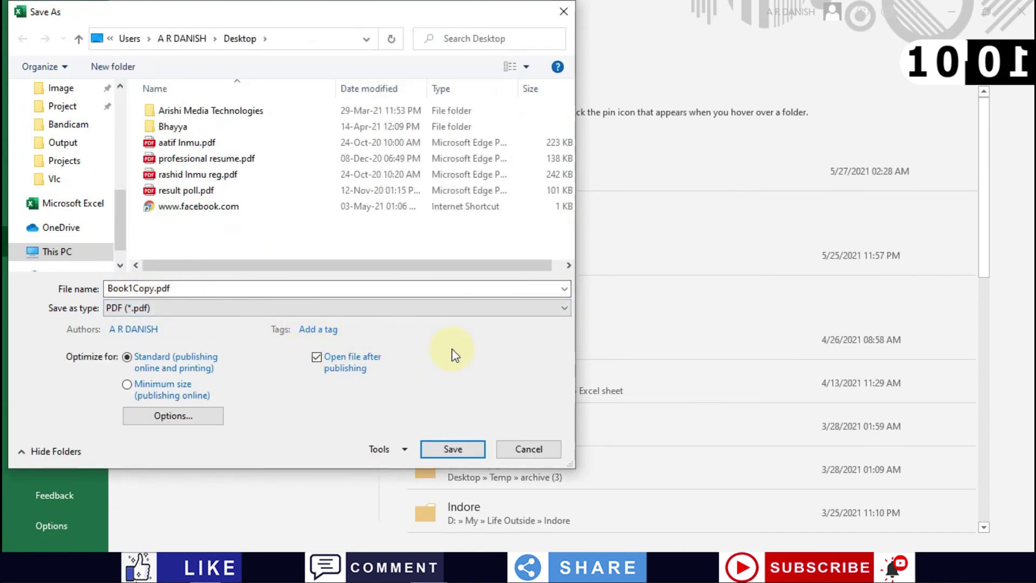
{"action": "left_click", "coordinate": [516, 448]}
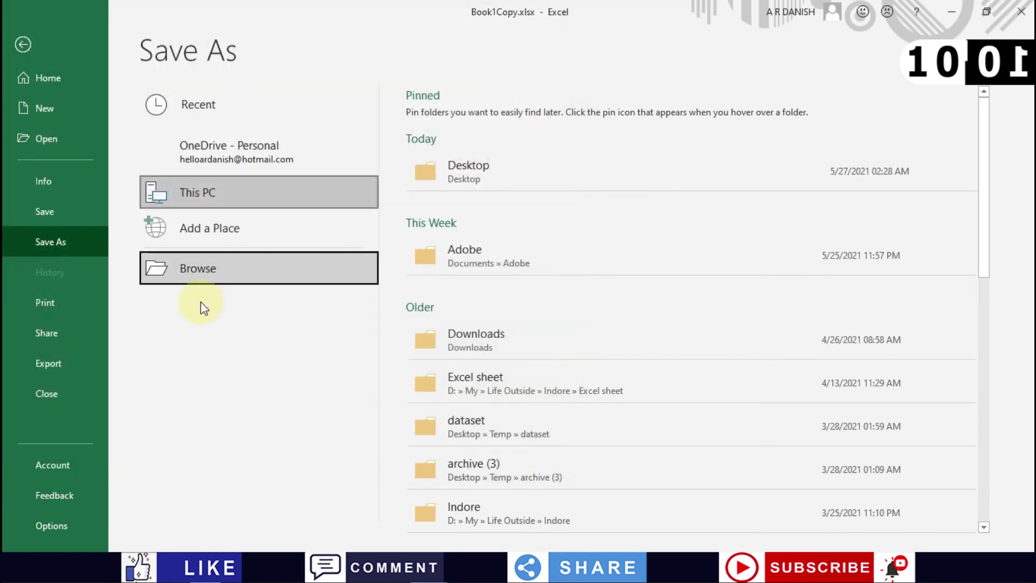
Step: On the Export page, try Change File Type with CSV, then return to Create PDF/XPS Document
{"action": "left_click", "coordinate": [58, 360]}
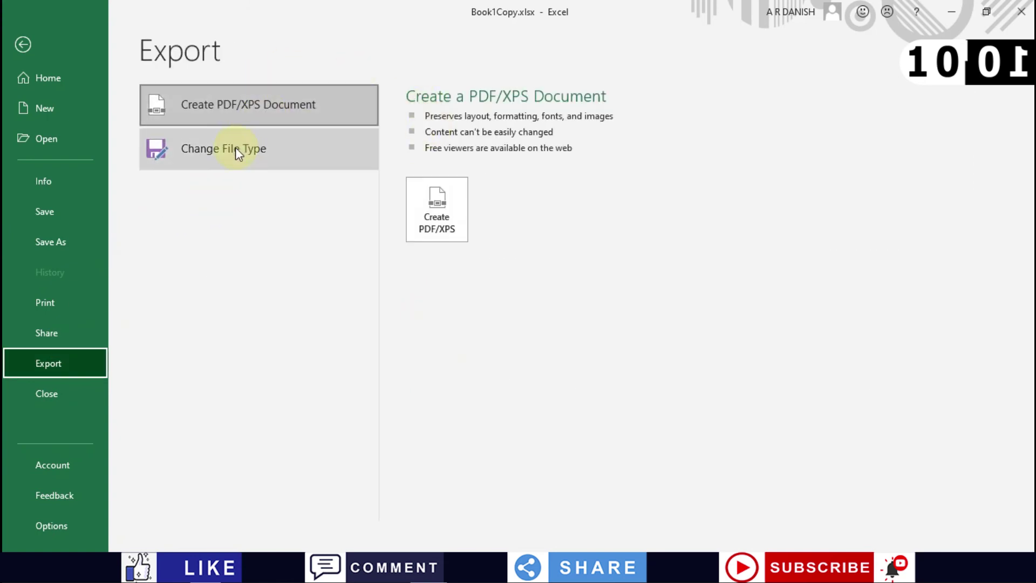
{"action": "left_click", "coordinate": [310, 144]}
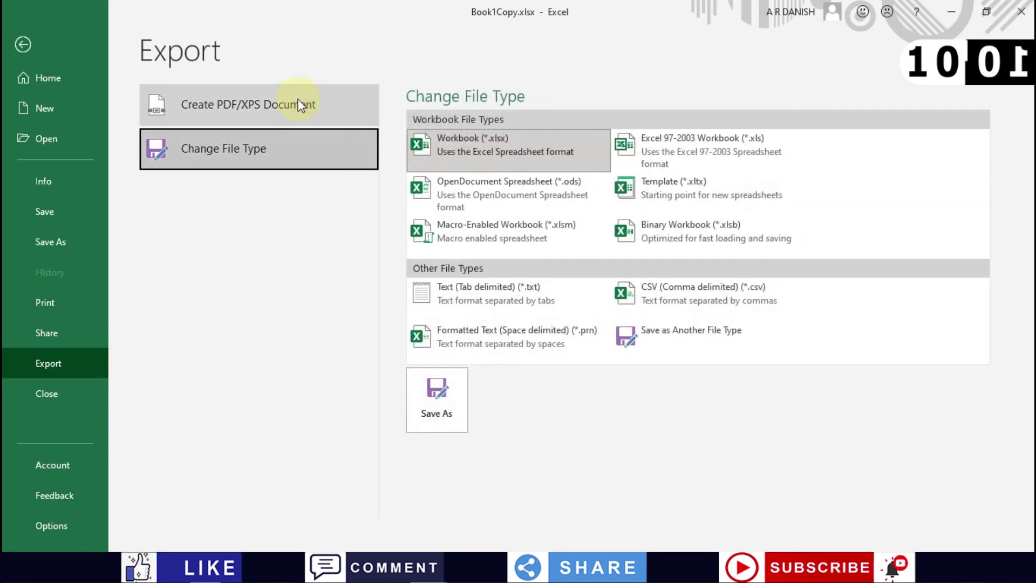
{"action": "left_click", "coordinate": [693, 305]}
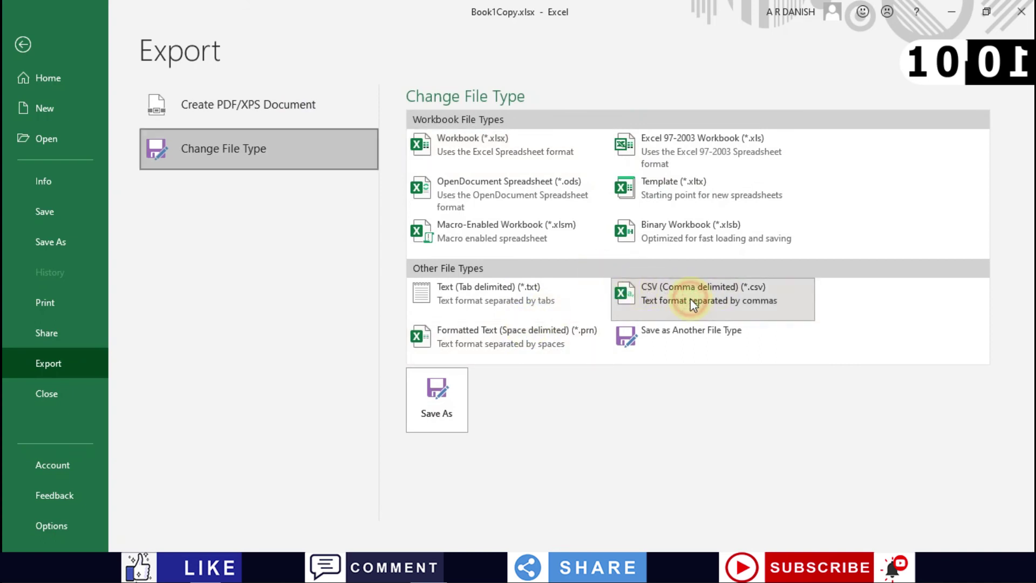
{"action": "left_click", "coordinate": [276, 123]}
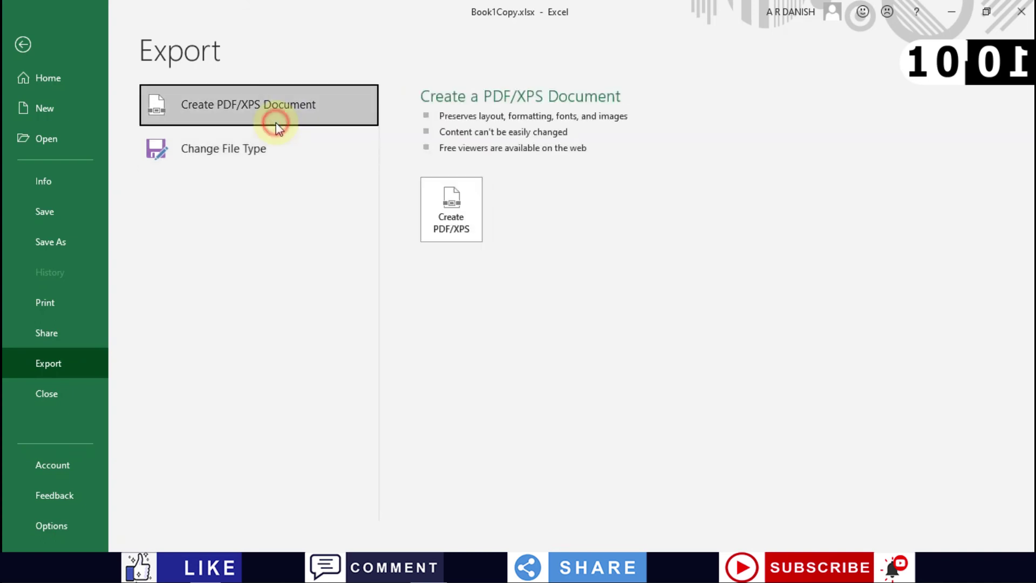
Step: Publish the workbook as PDF, keeping the file name Book1Copy.pdf on the Desktop
{"action": "left_click", "coordinate": [456, 207]}
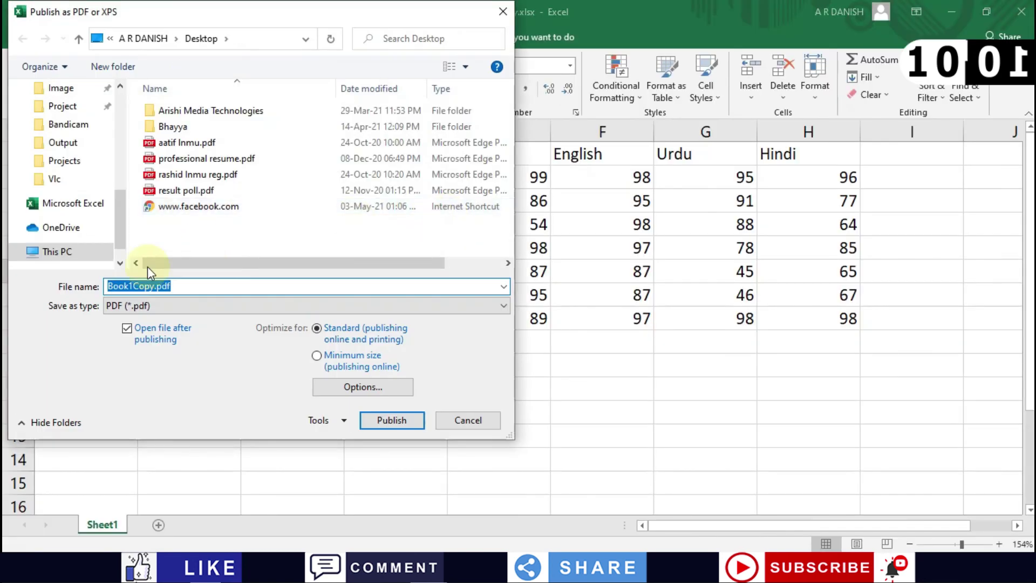
{"action": "left_click", "coordinate": [152, 306]}
{"action": "left_click", "coordinate": [150, 302]}
{"action": "left_click", "coordinate": [150, 306]}
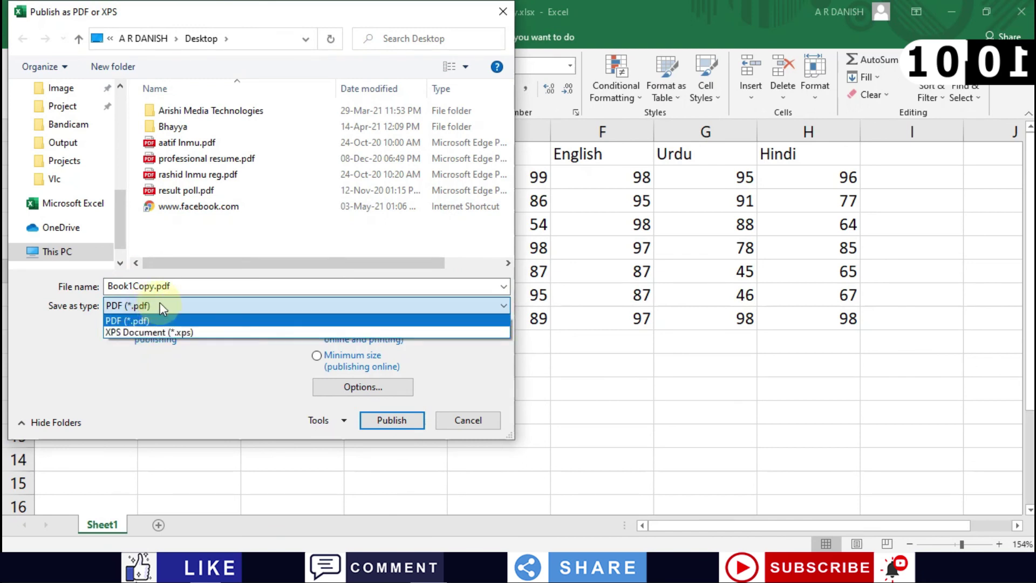
{"action": "left_click", "coordinate": [145, 321]}
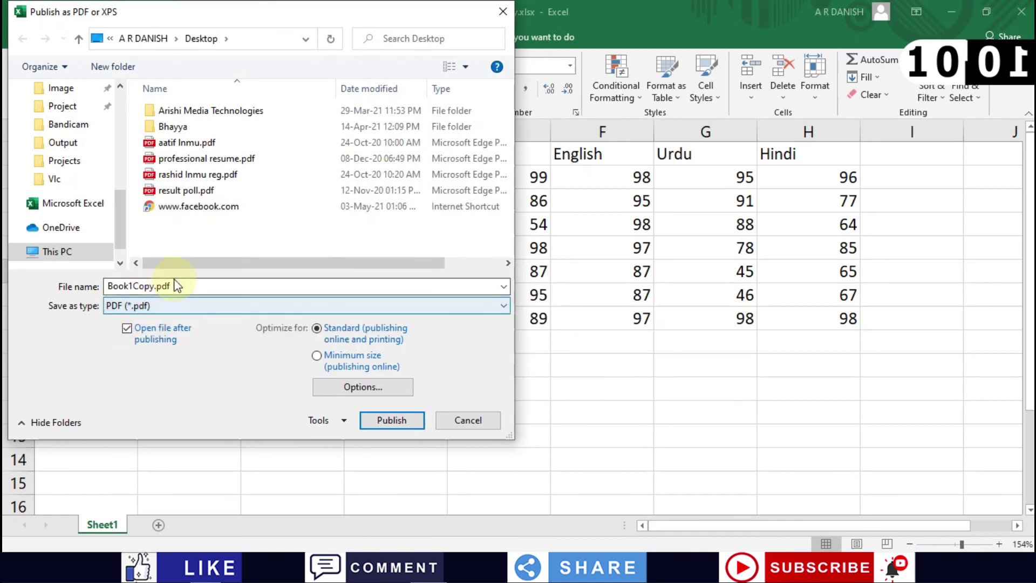
{"action": "double_click", "coordinate": [136, 285]}
{"action": "left_click", "coordinate": [137, 286]}
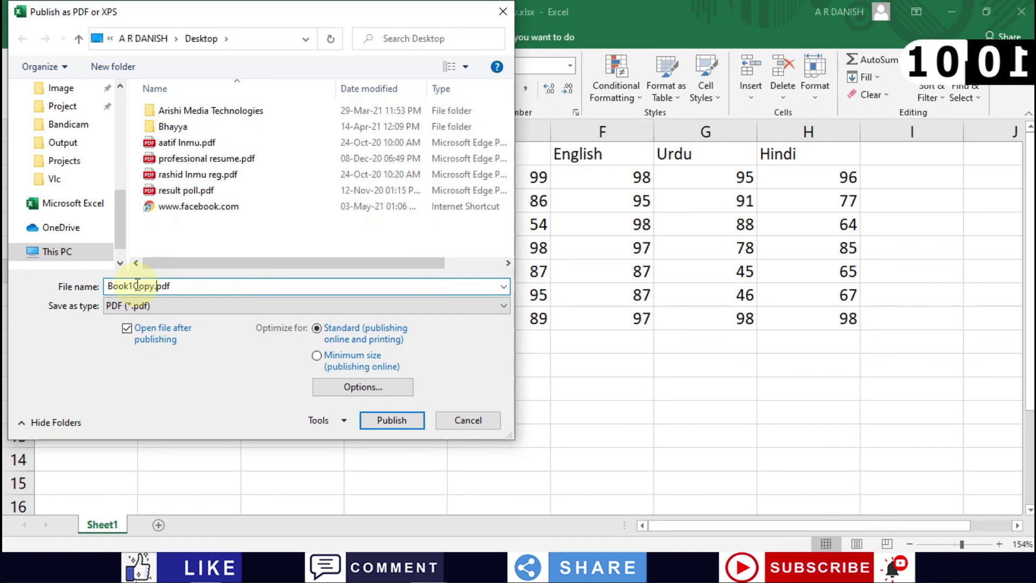
{"action": "key", "text": "Return"}
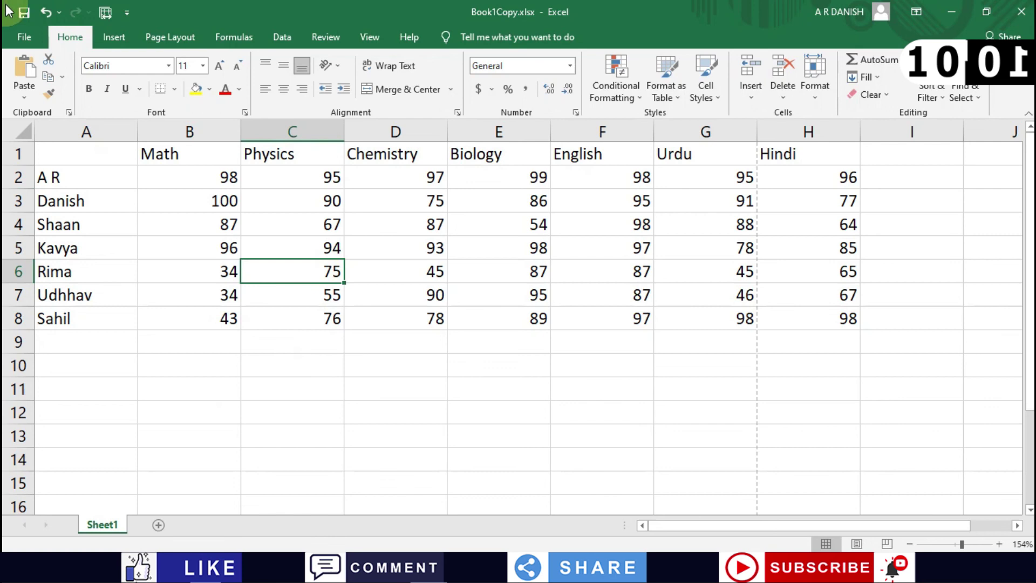
{"action": "left_click", "coordinate": [24, 37]}
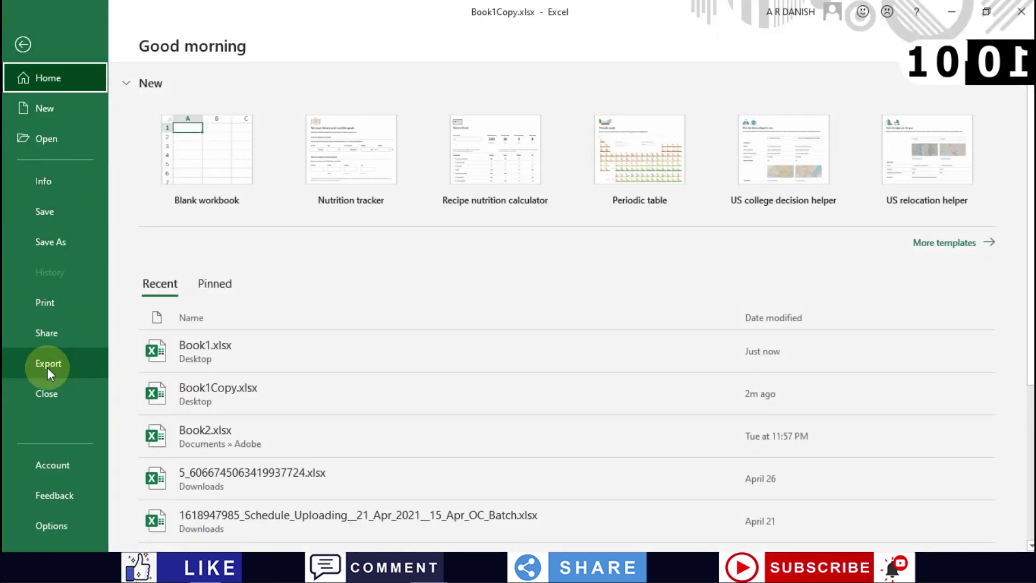
{"action": "left_click", "coordinate": [47, 365]}
{"action": "left_click", "coordinate": [438, 231]}
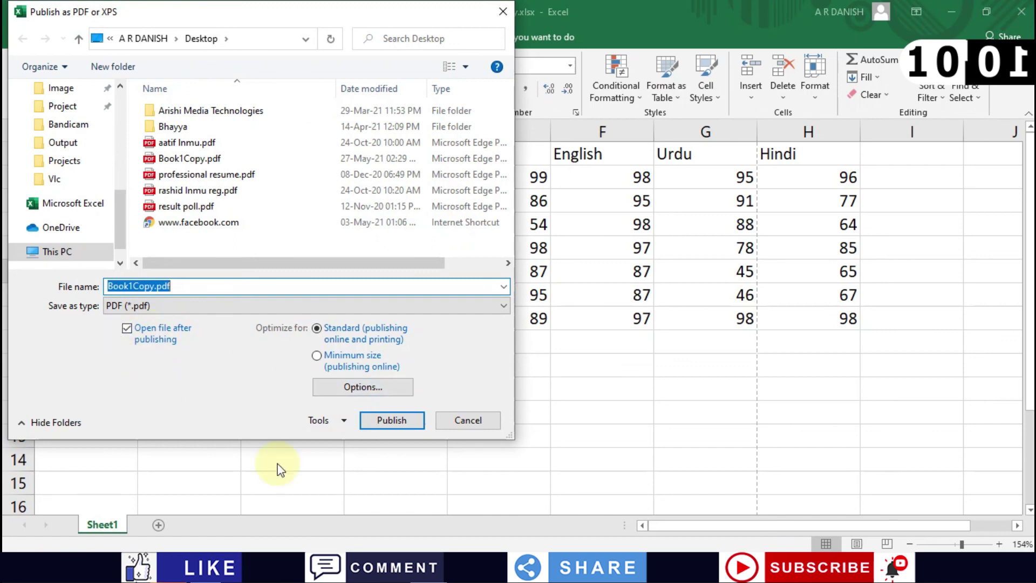
{"action": "left_click", "coordinate": [458, 418]}
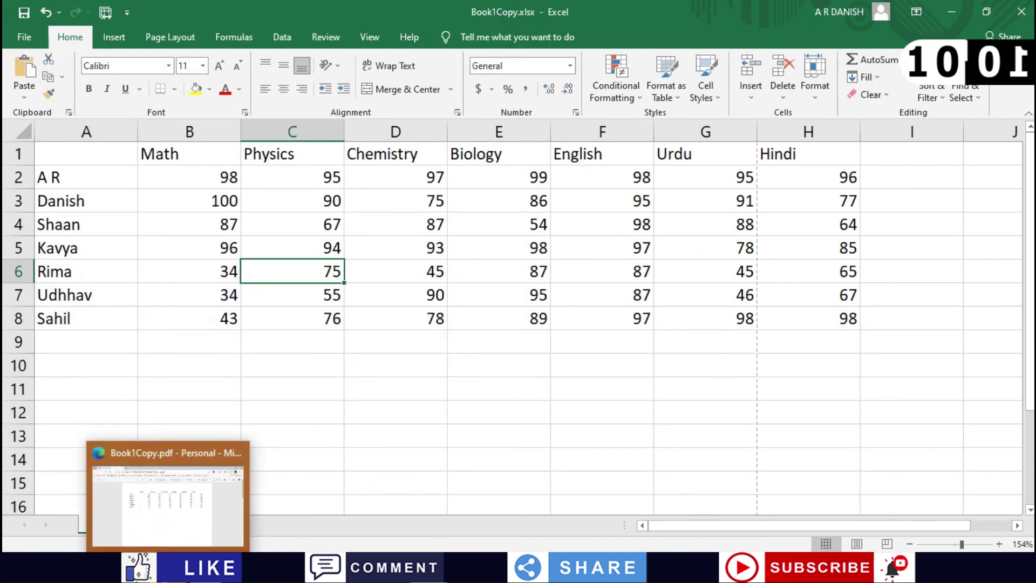
Step: View Book1Copy.pdf in Edge zoomed in two levels, close it, and select row 7's Chemistry mark
{"action": "left_click", "coordinate": [171, 488]}
{"action": "scroll", "coordinate": [281, 221], "scroll_direction": "down", "scroll_amount": 3}
{"action": "scroll", "coordinate": [279, 229], "scroll_direction": "up", "scroll_amount": 3}
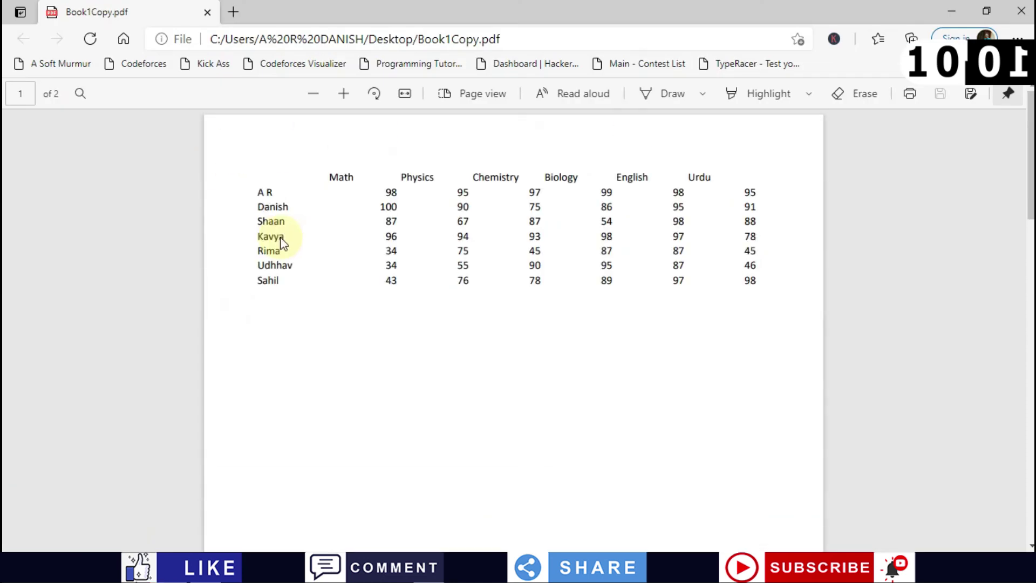
{"action": "left_click", "coordinate": [343, 93]}
{"action": "left_click", "coordinate": [343, 93]}
{"action": "scroll", "coordinate": [387, 254], "scroll_direction": "down", "scroll_amount": 2}
{"action": "scroll", "coordinate": [386, 257], "scroll_direction": "up", "scroll_amount": 2}
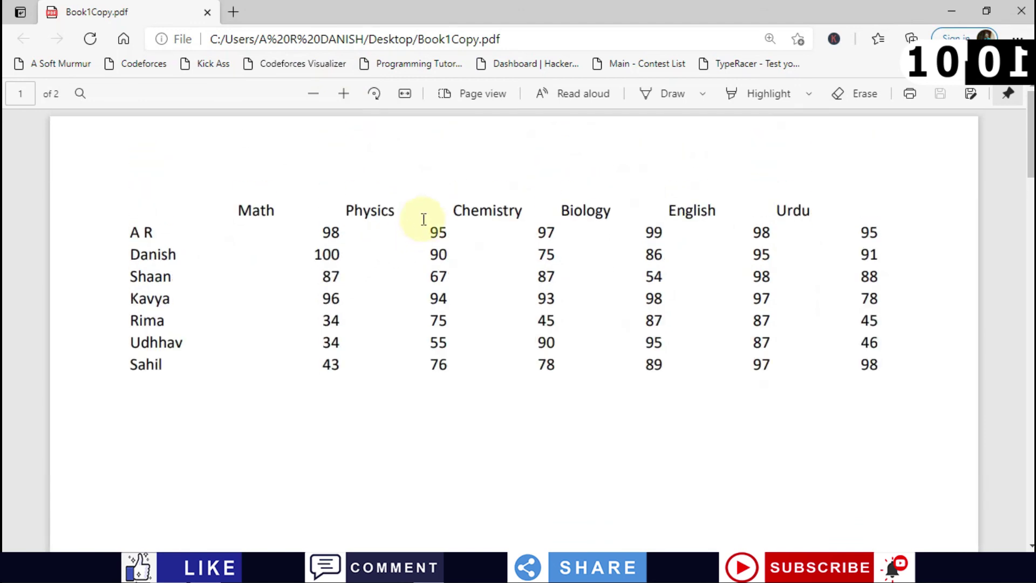
{"action": "left_click", "coordinate": [1021, 11]}
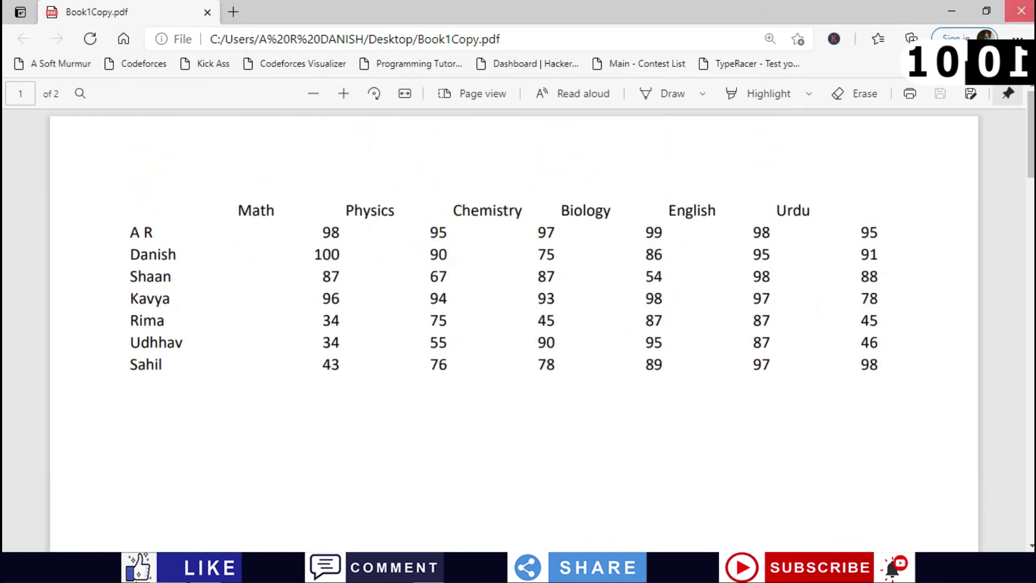
{"action": "left_click", "coordinate": [401, 302]}
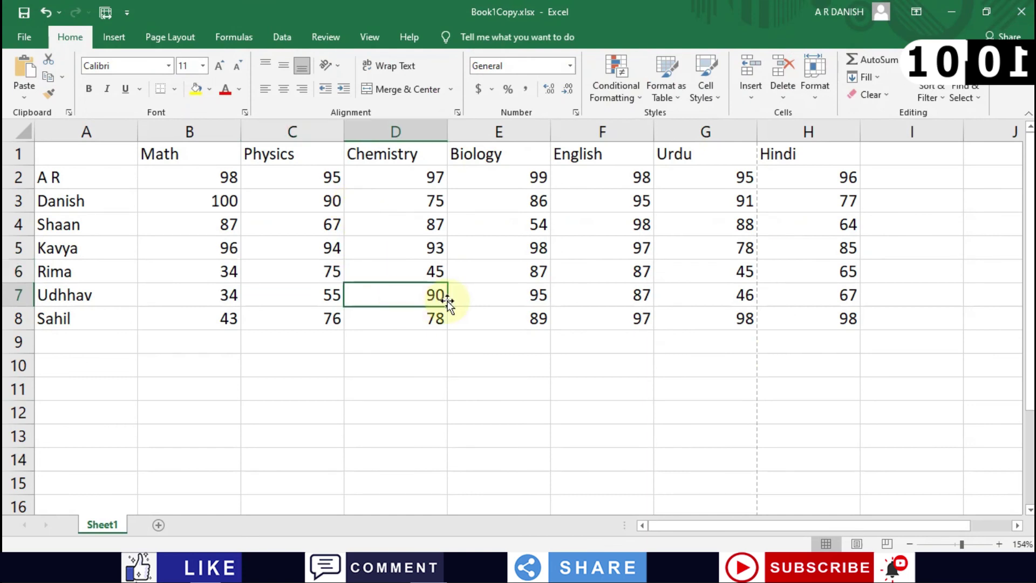
{"action": "left_click", "coordinate": [680, 319]}
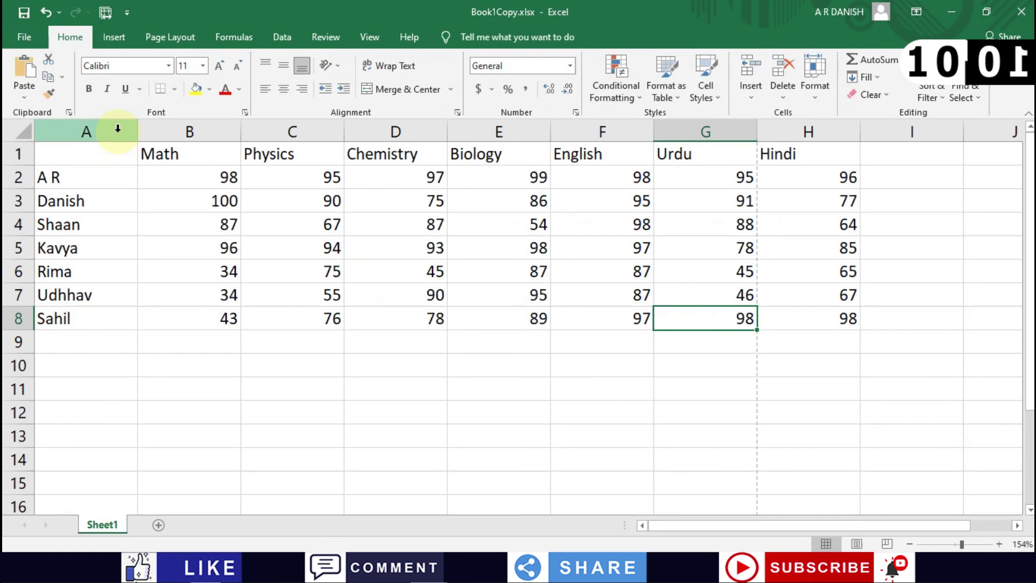
{"action": "left_click", "coordinate": [67, 178]}
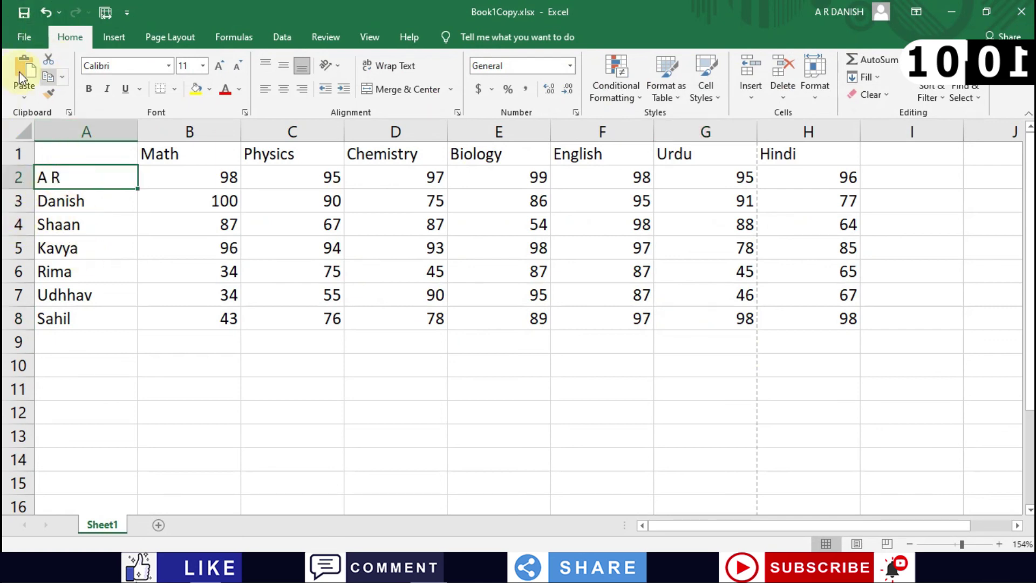
{"action": "left_click", "coordinate": [209, 295]}
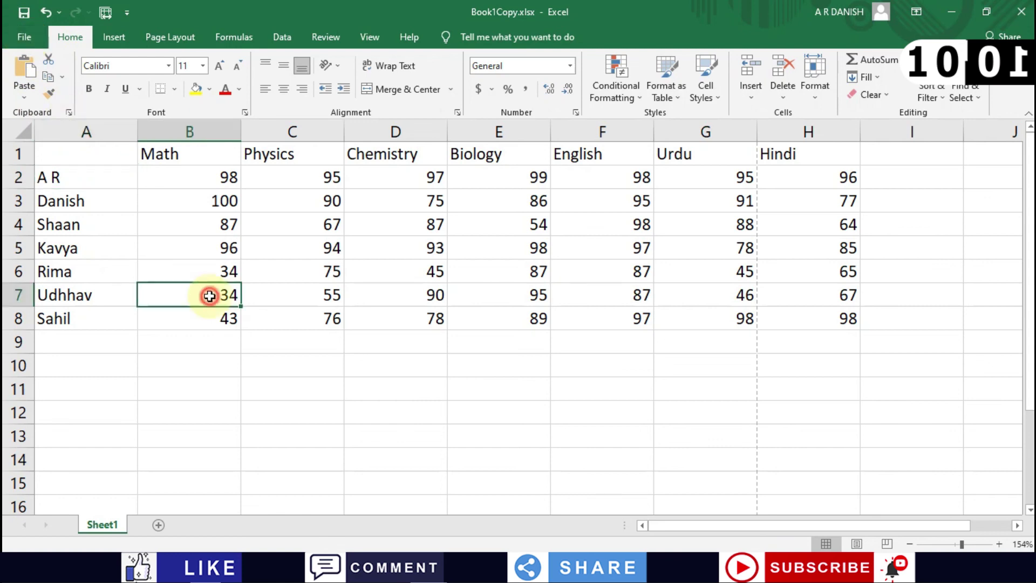
{"action": "left_click", "coordinate": [429, 272]}
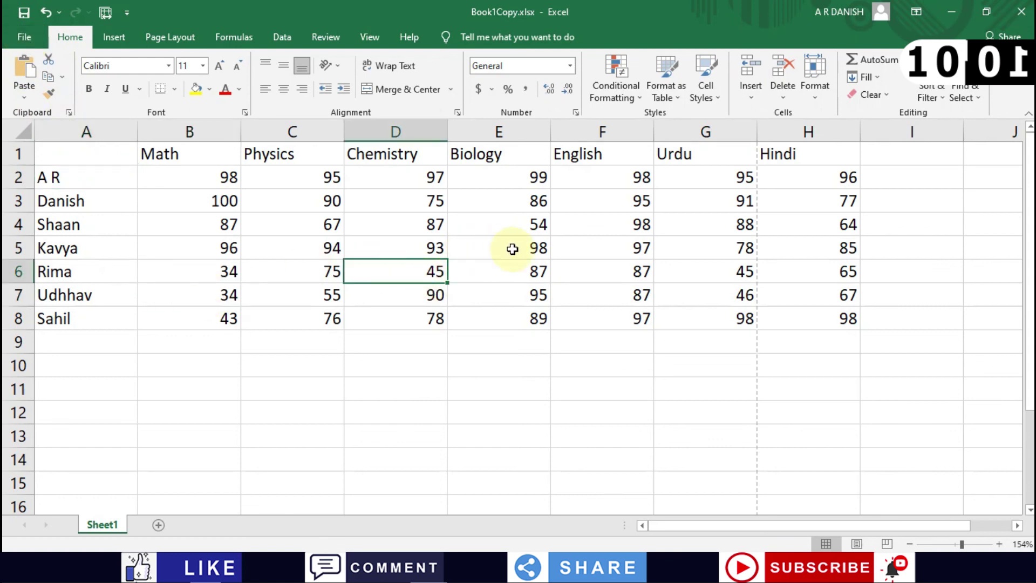